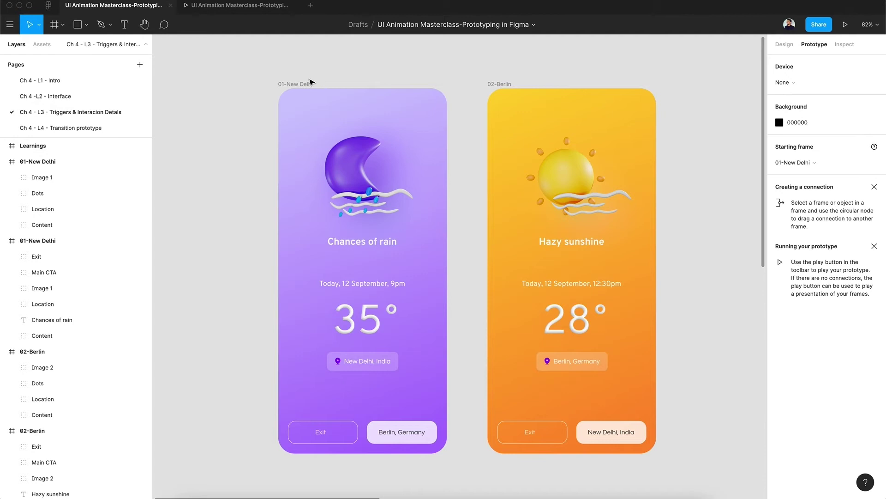
# Inspect the 01-New Delhi frame and its image, title, content, location and button layers one by one
pyautogui.click(307, 85)
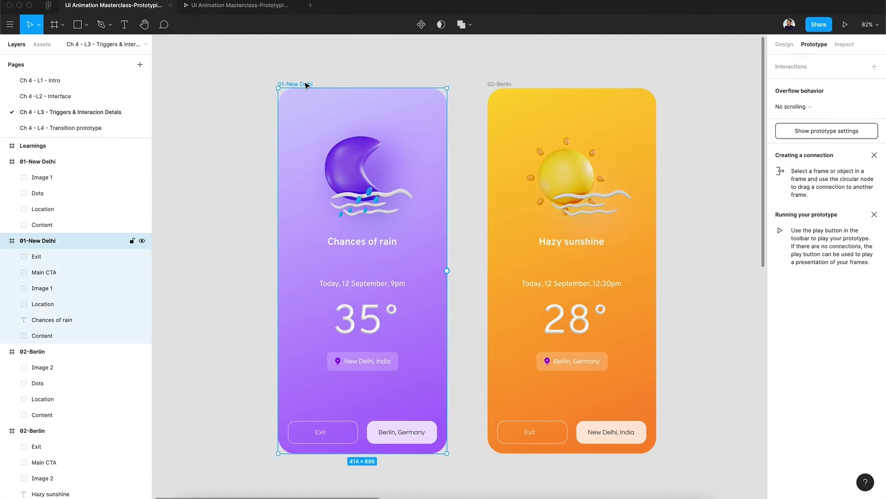
pyautogui.click(370, 162)
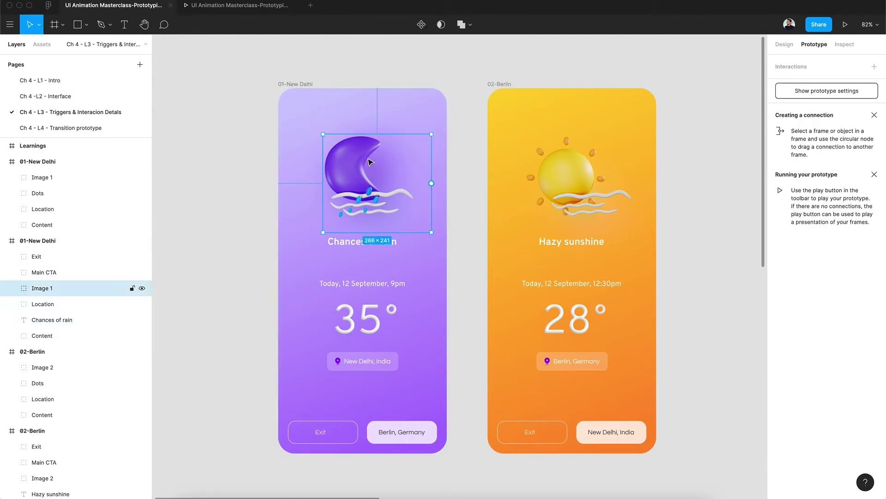
pyautogui.click(354, 243)
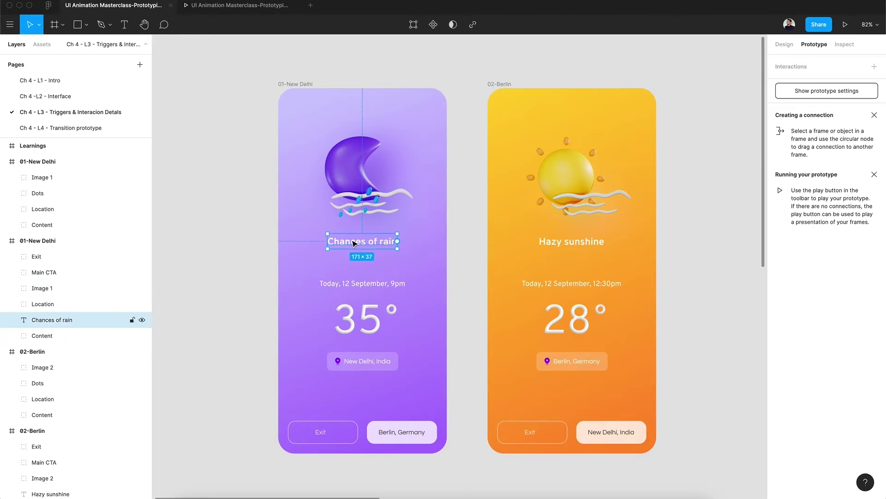
pyautogui.click(359, 299)
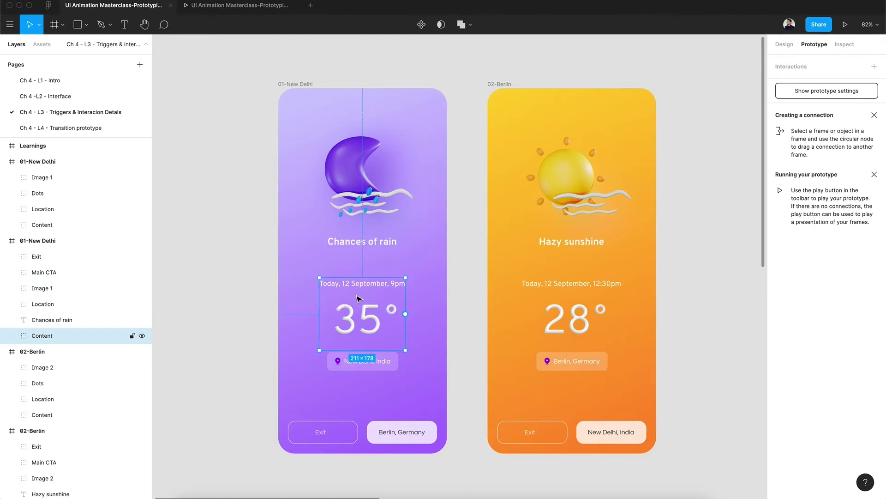
pyautogui.click(350, 363)
pyautogui.click(332, 422)
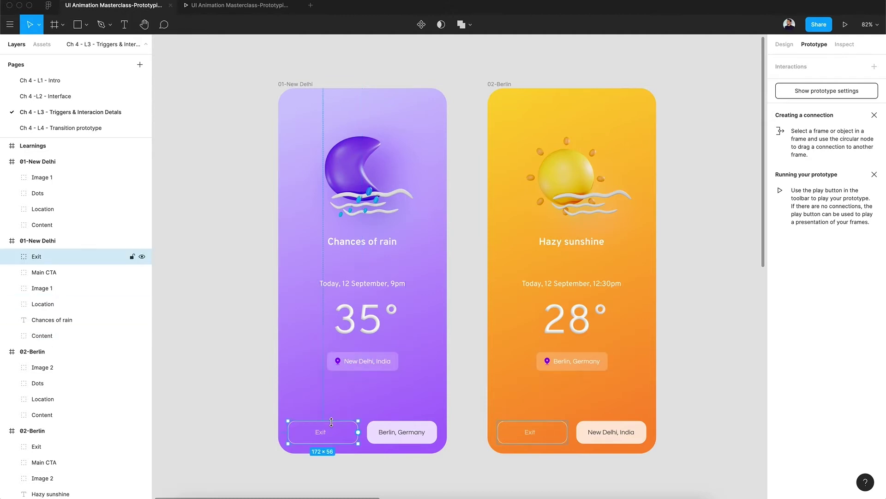
pyautogui.click(395, 432)
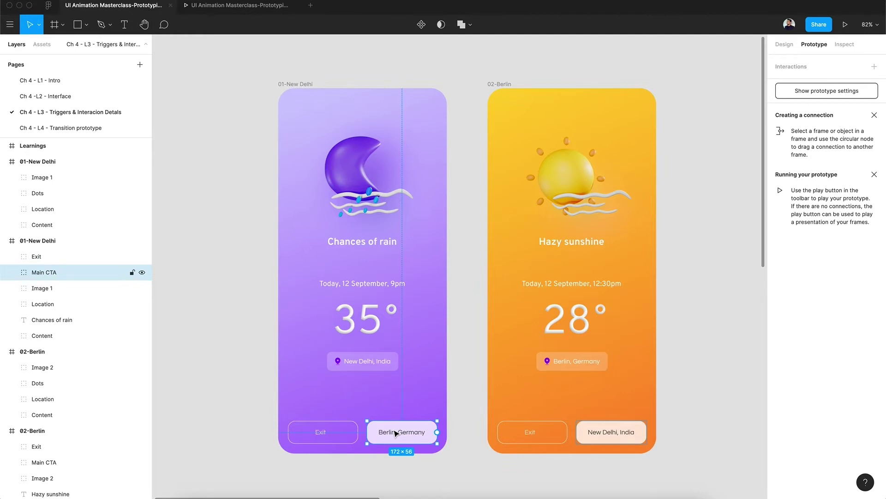
# Rename the date-and-temperature group in the 02-Berlin frame as "Content"
pyautogui.hscroll(2, 507, 360)
pyautogui.scroll(-1, 507, 360)
pyautogui.click(637, 323)
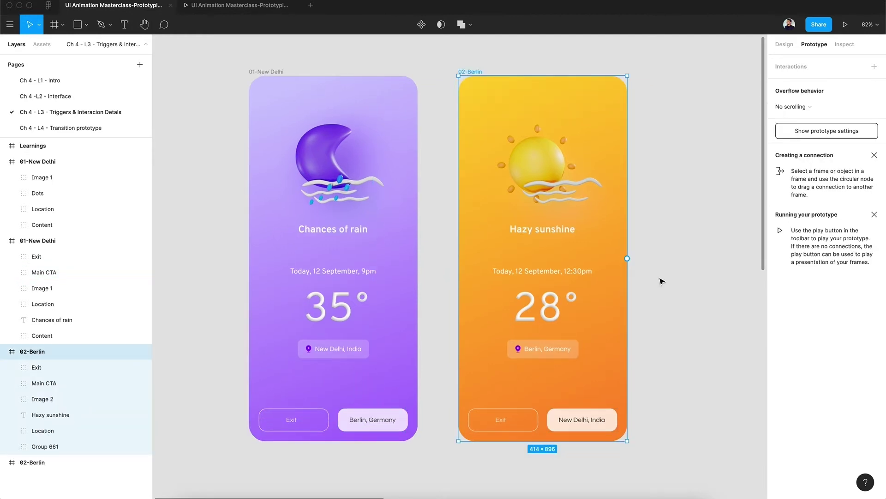
pyautogui.click(557, 178)
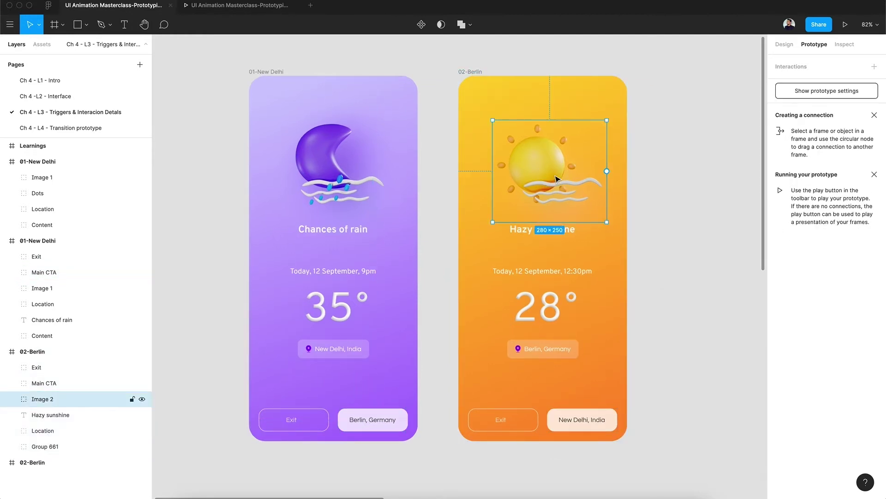
pyautogui.click(543, 229)
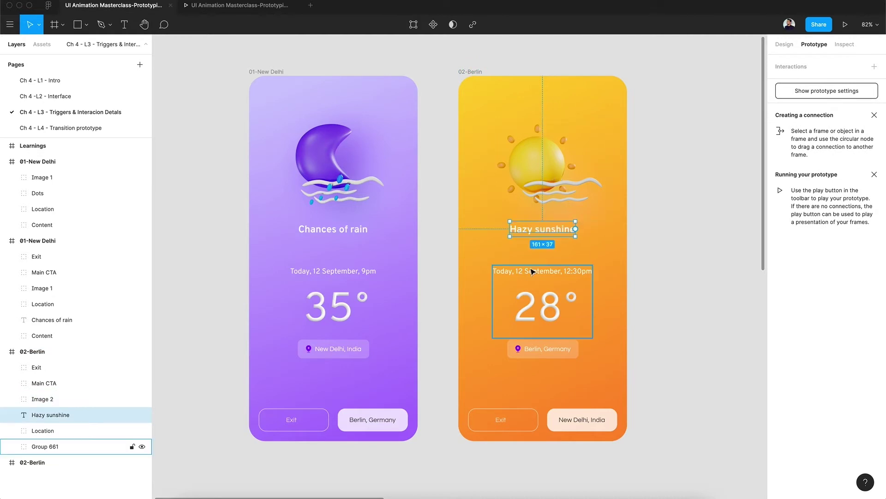
pyautogui.click(533, 270)
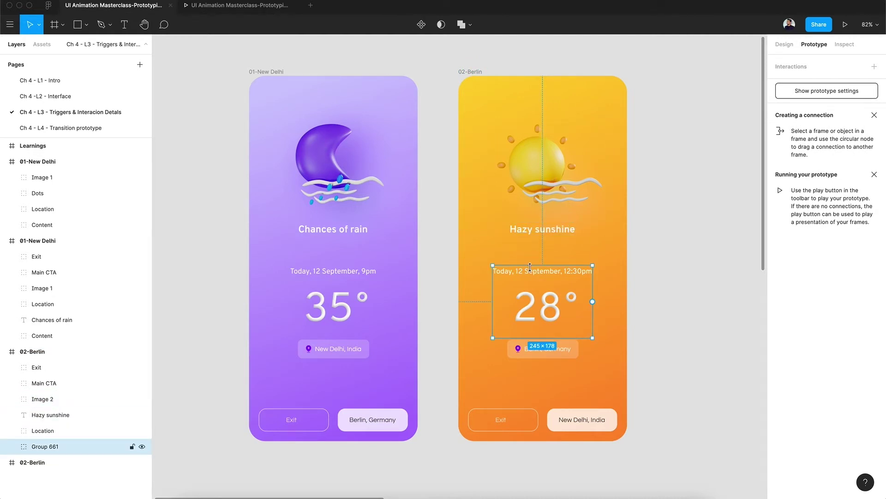
pyautogui.doubleClick(66, 447)
pyautogui.write('Content')
pyautogui.press('Return')
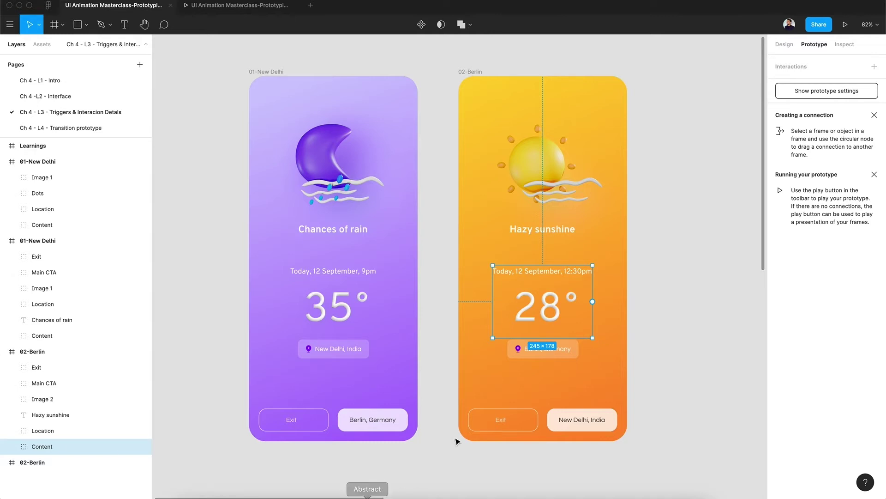
# Examine the location label, Exit button and image in the 02-Berlin frame, and the Main CTA buttons in both frames
pyautogui.click(538, 354)
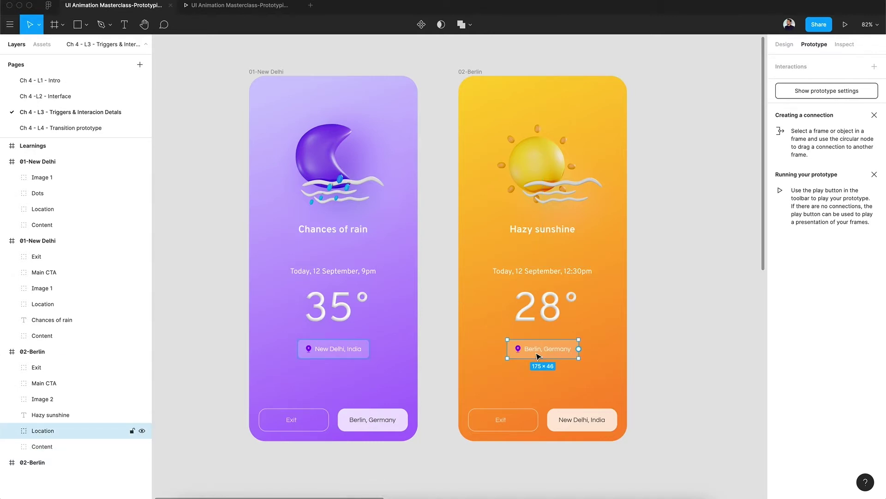
pyautogui.click(532, 417)
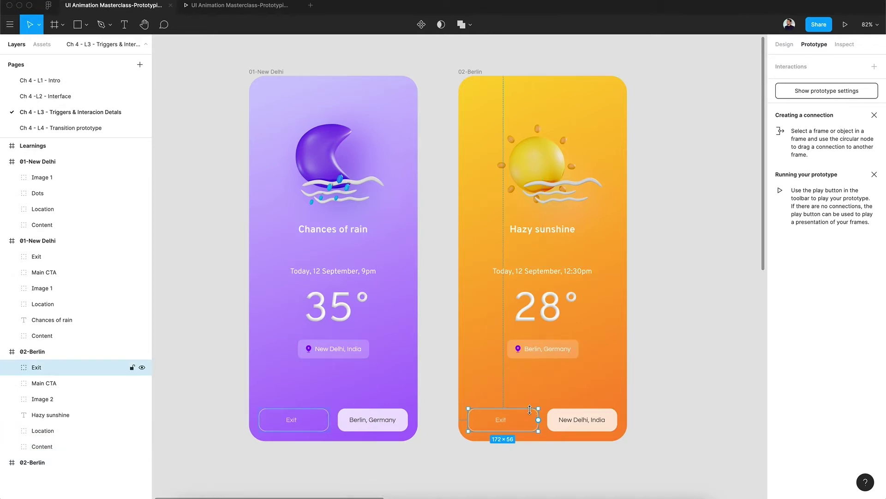
pyautogui.click(609, 421)
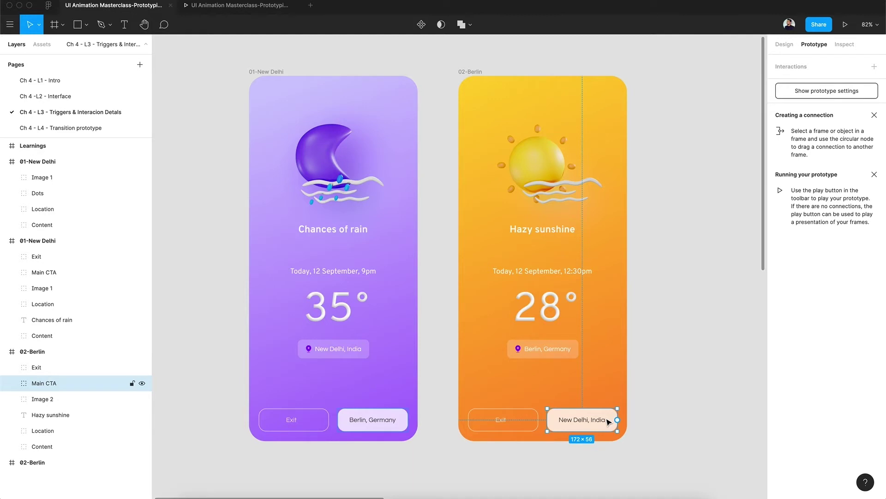
pyautogui.click(433, 367)
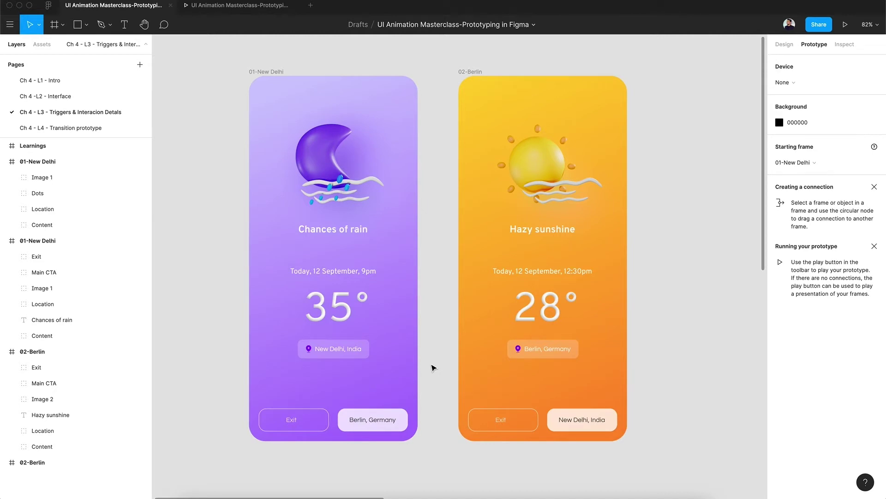
pyautogui.click(372, 422)
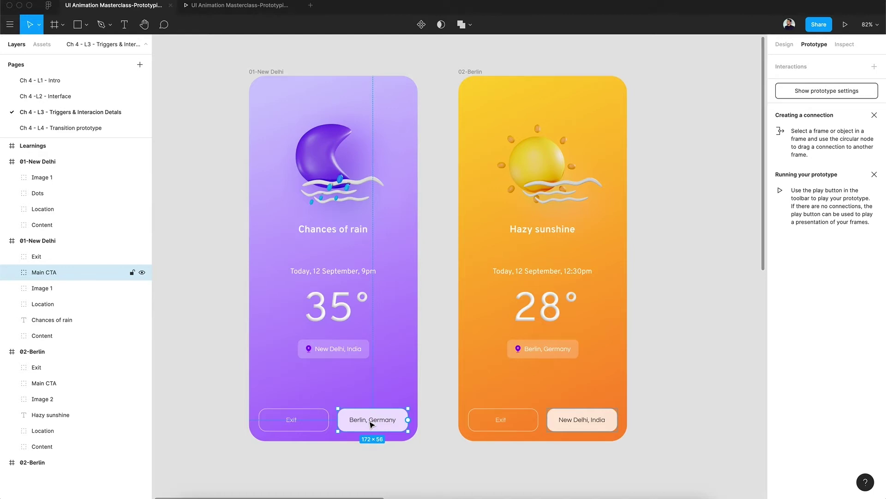
pyautogui.click(572, 210)
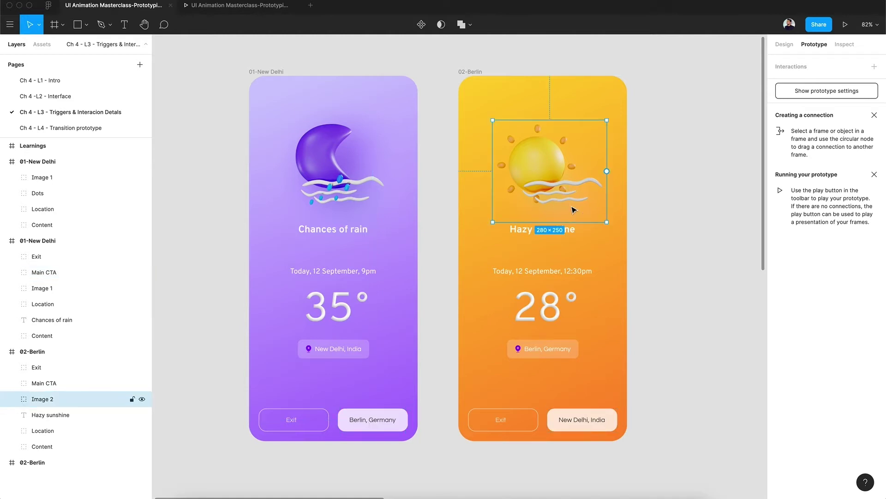
pyautogui.click(578, 419)
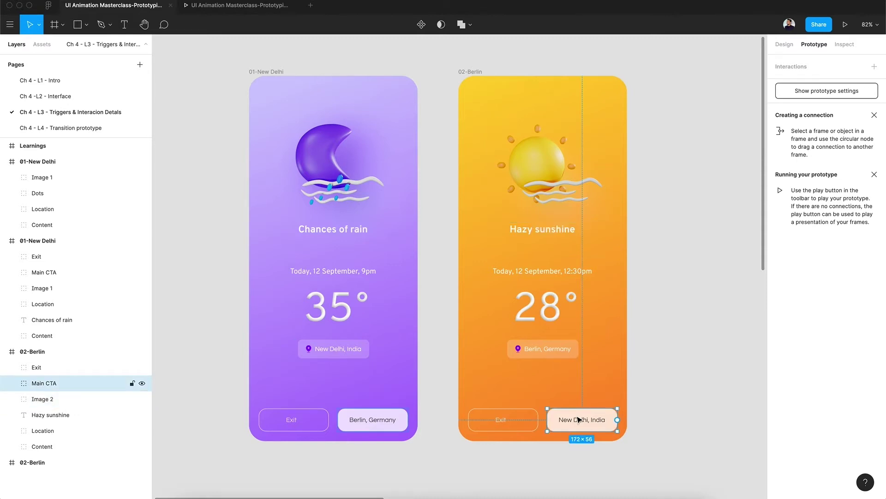
pyautogui.click(376, 308)
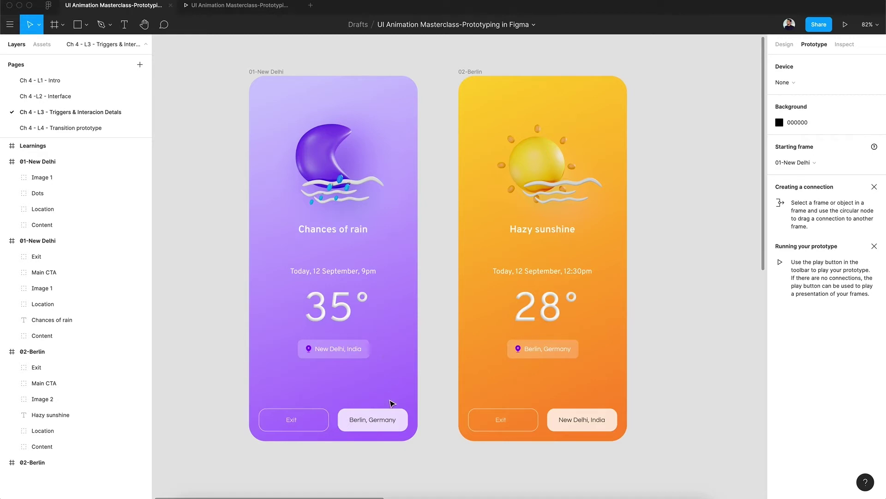
# Connect the "Berlin, Germany" button in the 01-New Delhi frame to the 02-Berlin frame with a prototype link
pyautogui.click(272, 72)
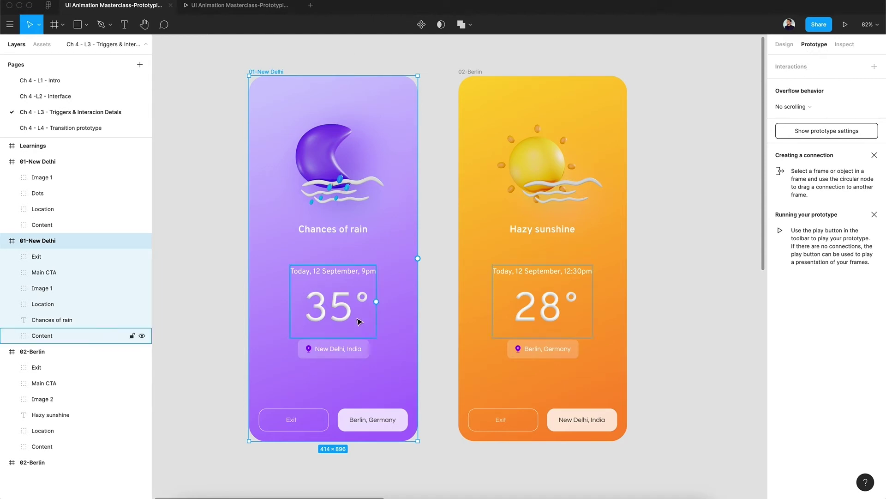
pyautogui.click(369, 419)
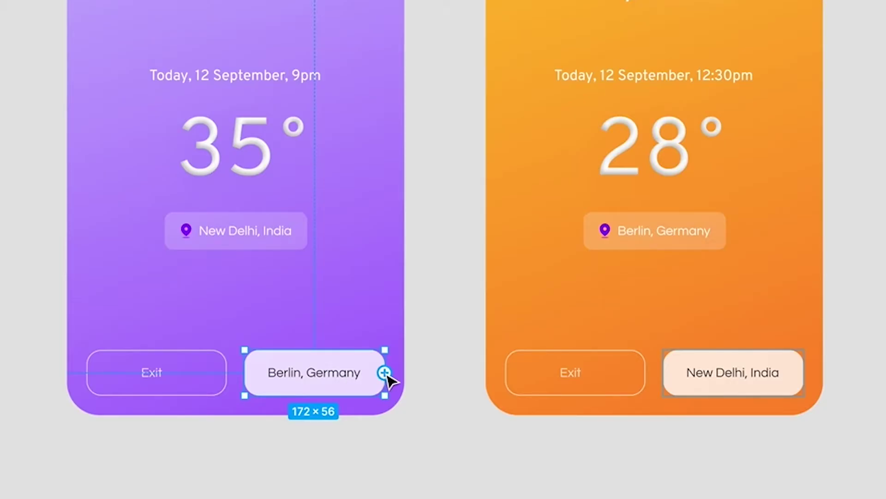
pyautogui.moveTo(385, 372); pyautogui.dragTo(545, 99)
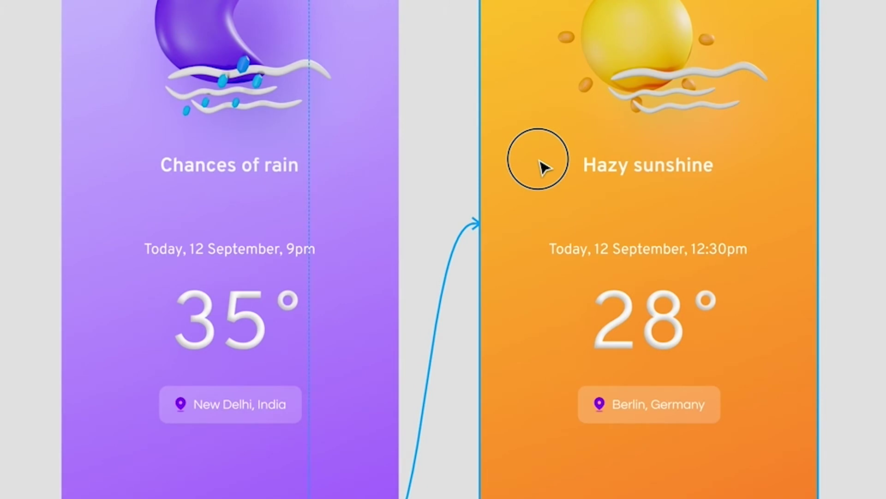
pyautogui.moveTo(545, 167); pyautogui.dragTo(545, 167)
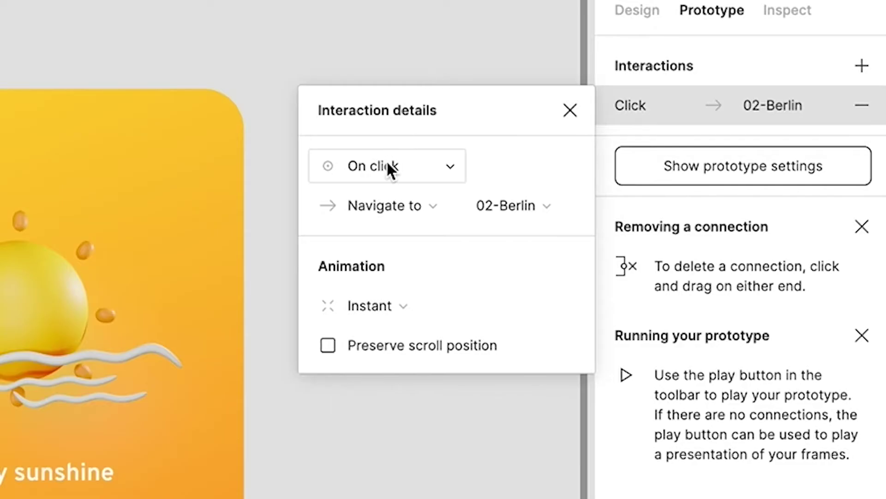
# Set the button's interaction to trigger On click and Navigate to 02-Berlin
pyautogui.click(684, 94)
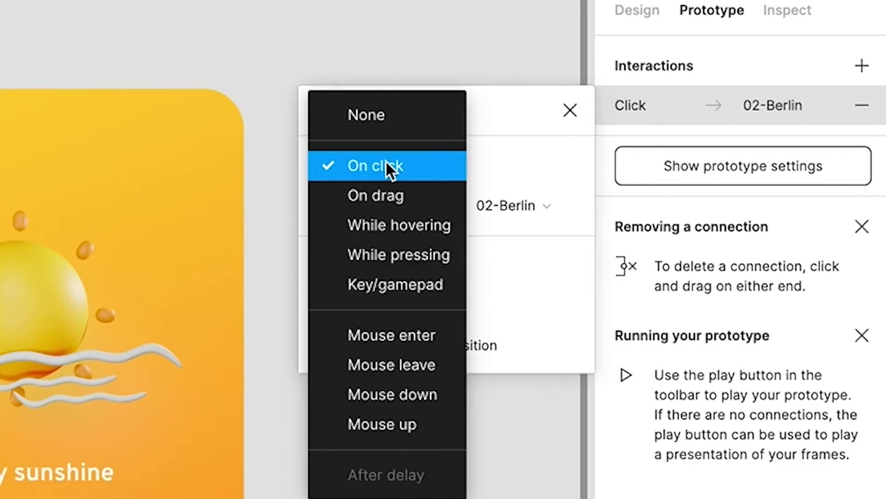
pyautogui.click(386, 166)
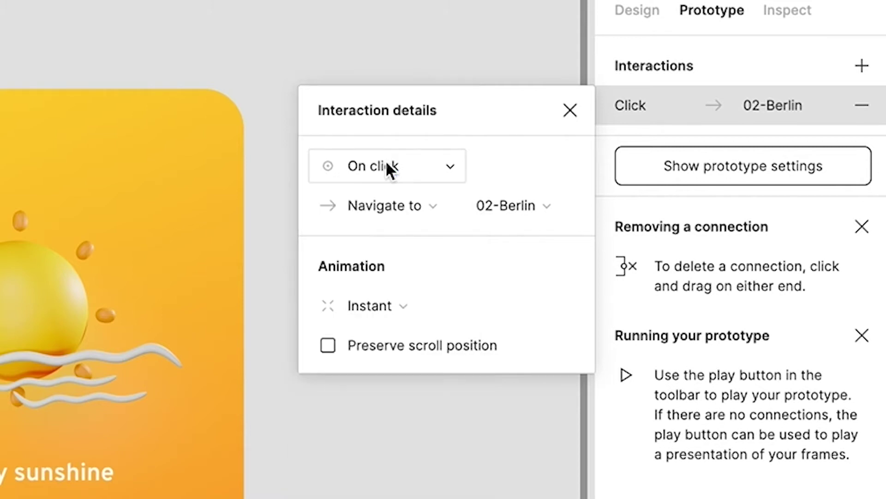
pyautogui.click(388, 204)
pyautogui.click(388, 205)
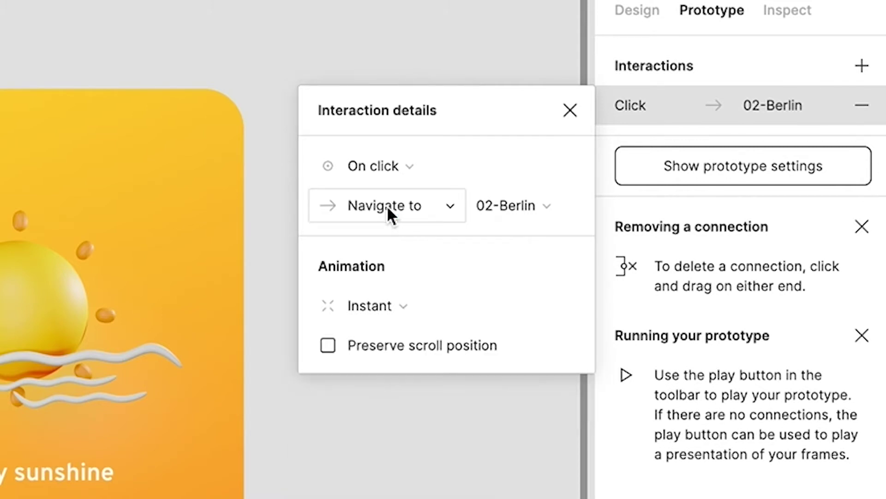
pyautogui.click(524, 202)
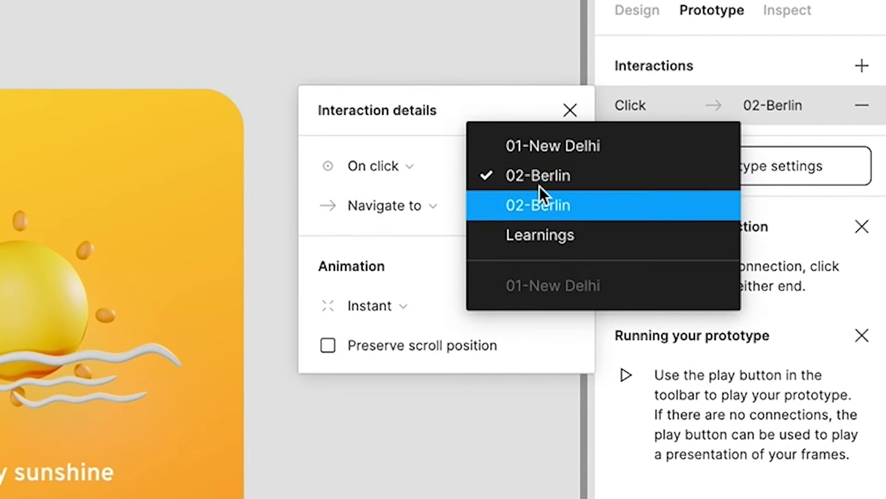
pyautogui.click(550, 175)
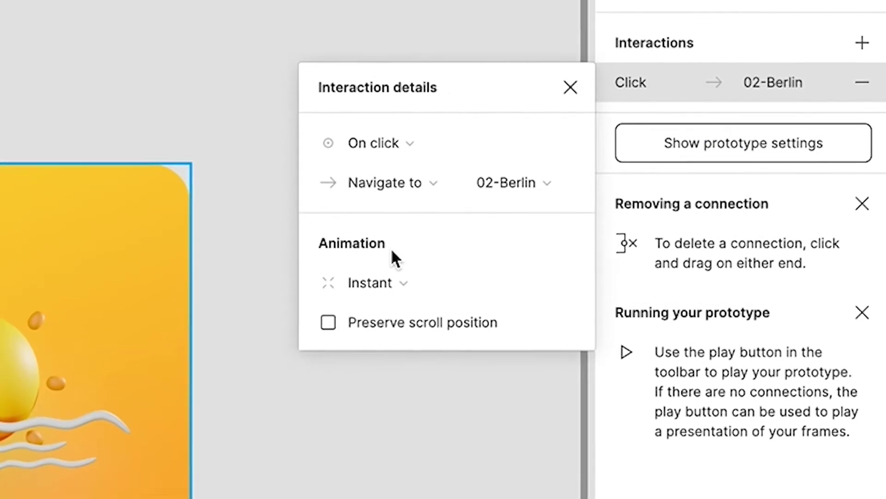
# Set the interaction's animation to Dissolve
pyautogui.click(394, 243)
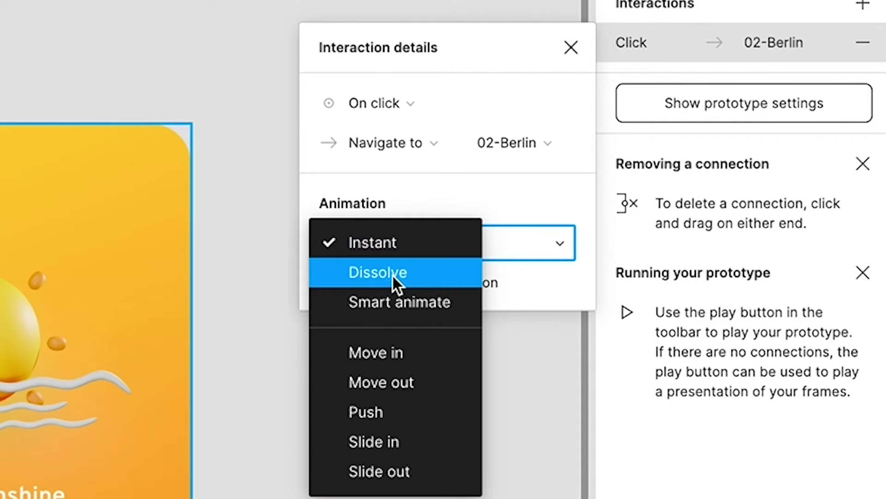
pyautogui.click(392, 273)
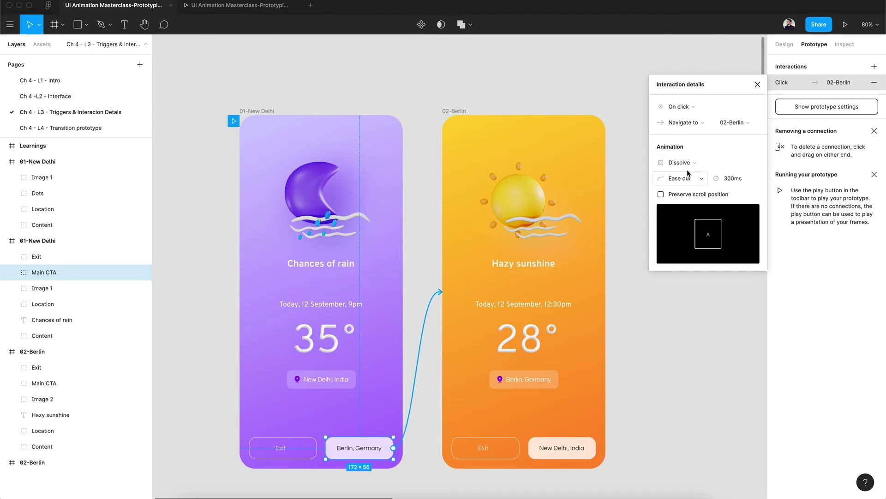
pyautogui.click(406, 243)
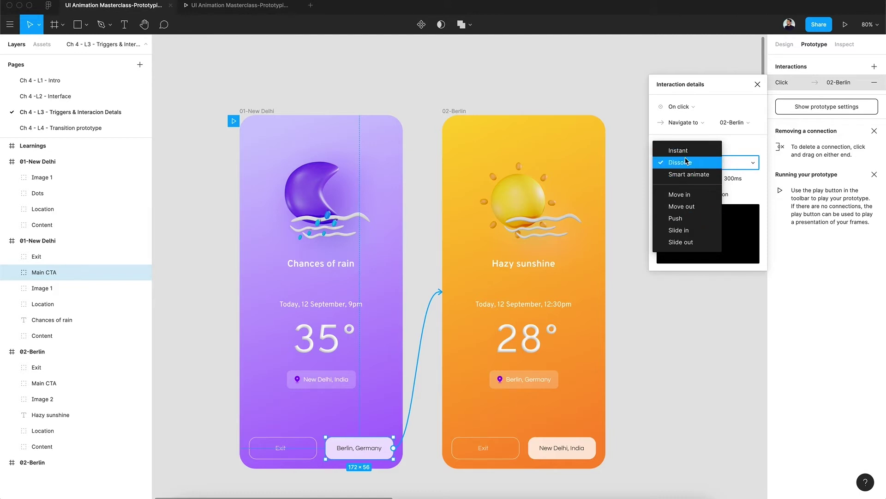
pyautogui.click(685, 160)
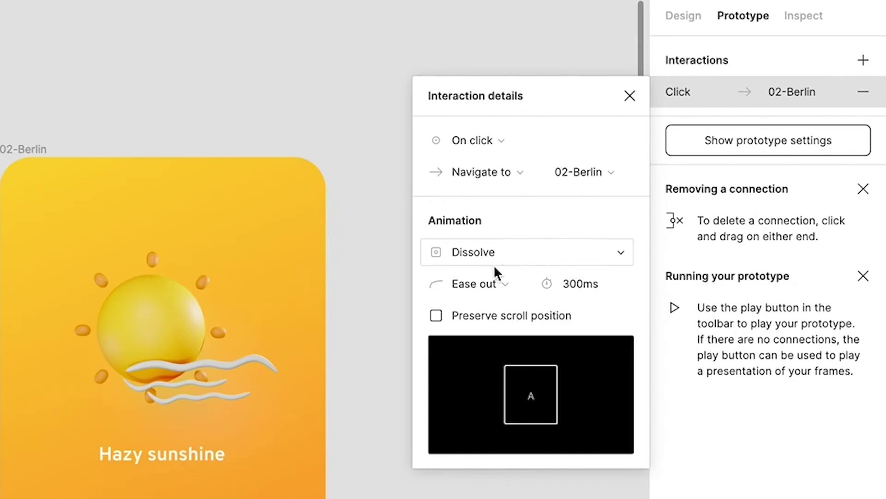
# Set the Dissolve animation's easing to Ease in and out and its duration to 400 ms
pyautogui.click(587, 246)
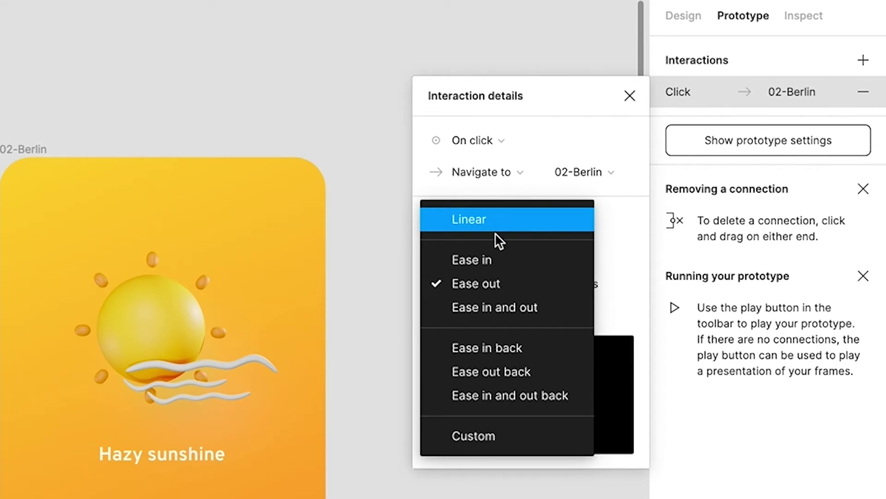
pyautogui.click(502, 310)
pyautogui.click(571, 286)
pyautogui.write('400')
pyautogui.press('Return')
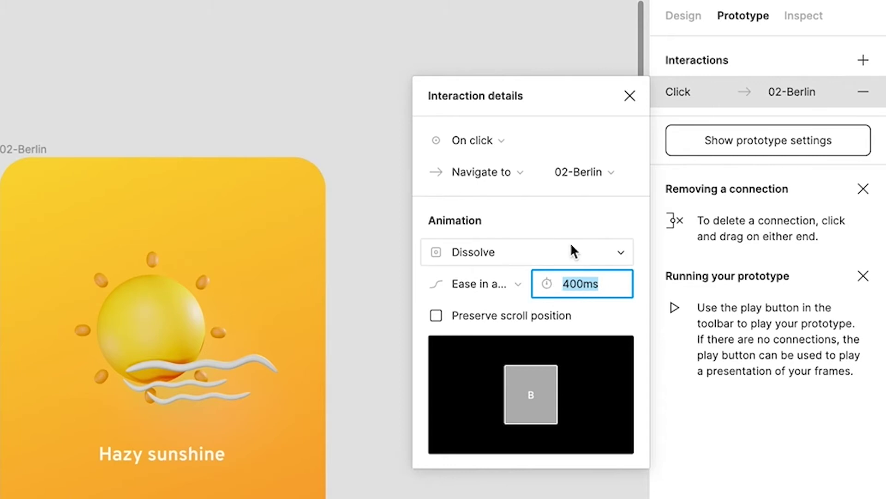
pyautogui.click(592, 225)
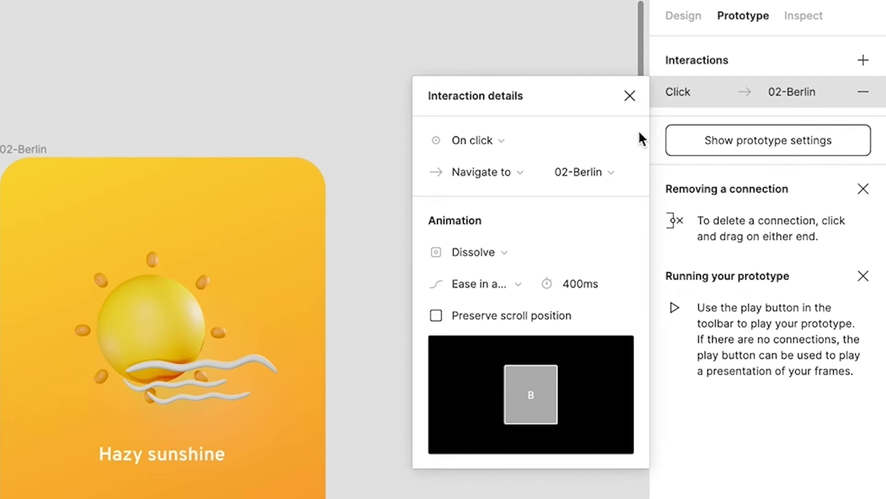
# Connect the "New Delhi, India" button in the 02-Berlin frame to the 01-New Delhi frame with a prototype link
pyautogui.click(630, 95)
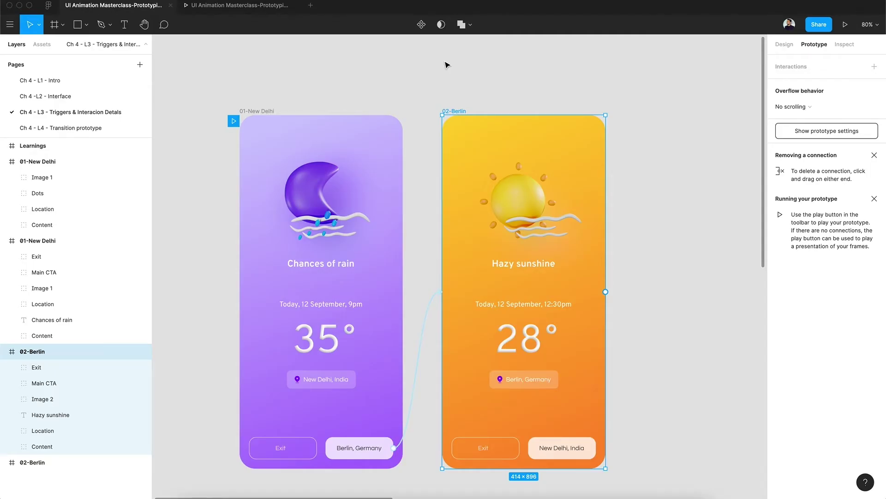
pyautogui.click(562, 447)
pyautogui.moveTo(596, 447); pyautogui.dragTo(425, 326)
pyautogui.moveTo(450, 203); pyautogui.dragTo(392, 156)
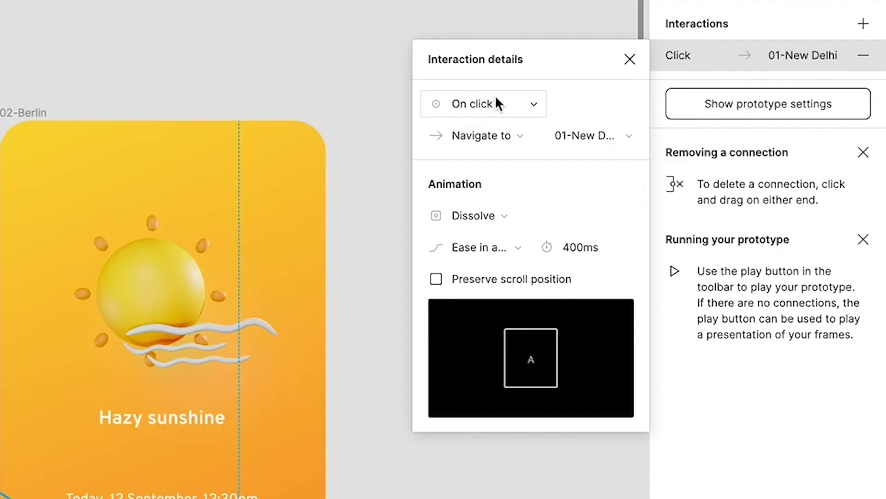
# Set the New Delhi button's interaction to trigger On click and Navigate to 01-New Delhi
pyautogui.click(689, 105)
pyautogui.click(492, 101)
pyautogui.click(576, 134)
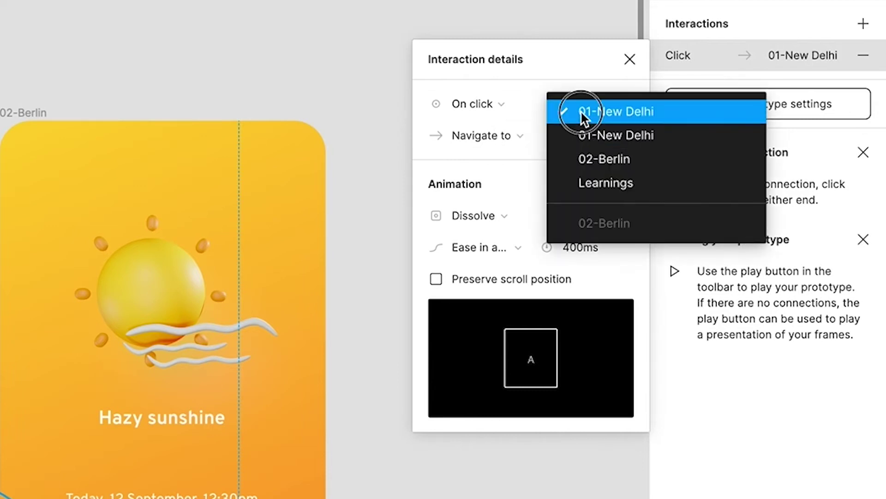
pyautogui.click(581, 111)
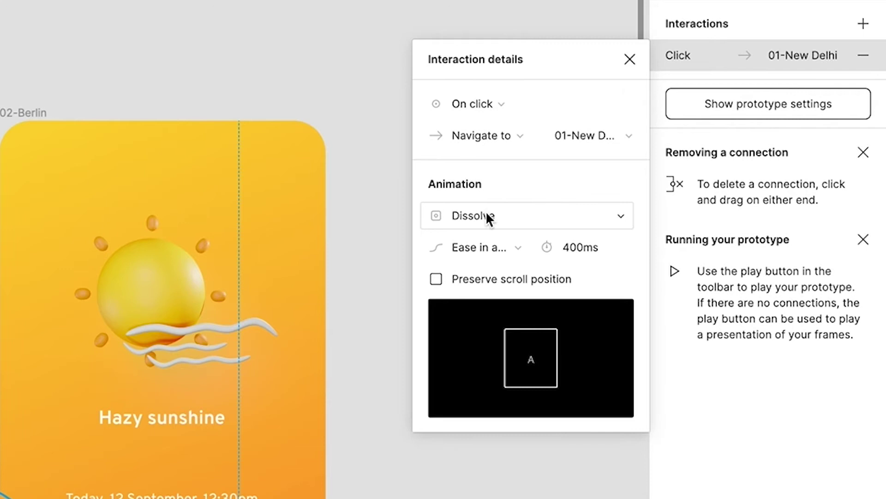
# Set the New Delhi button's Dissolve easing to Ease in and out, and finish editing the interaction
pyautogui.click(506, 247)
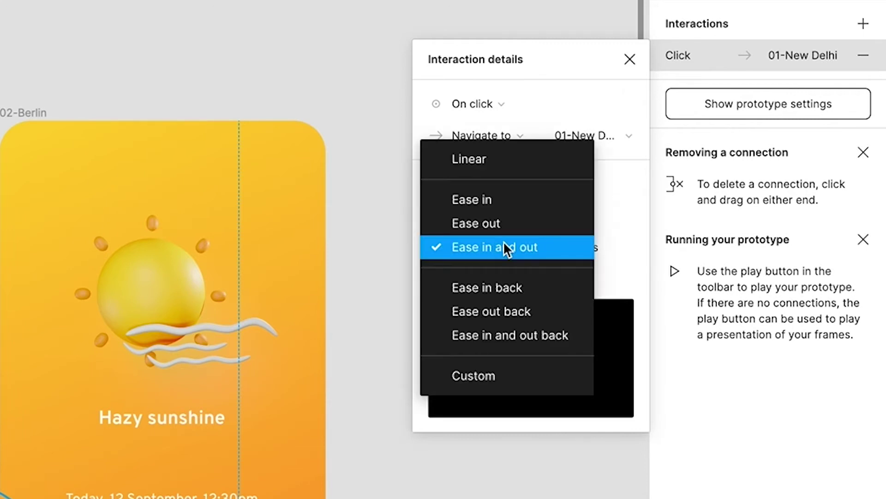
pyautogui.click(504, 245)
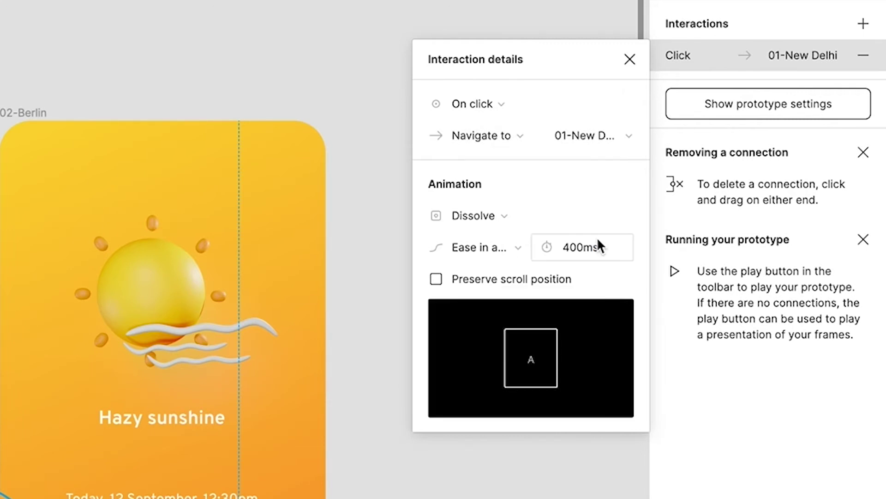
pyautogui.click(638, 69)
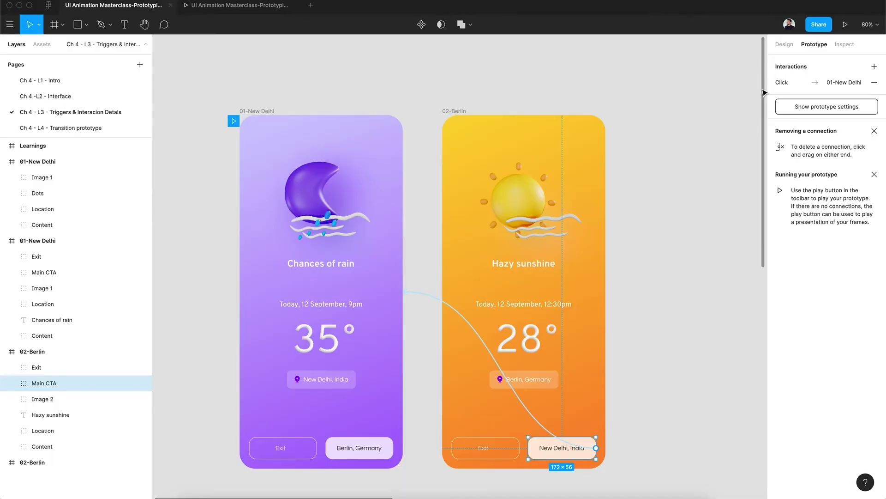
pyautogui.click(430, 94)
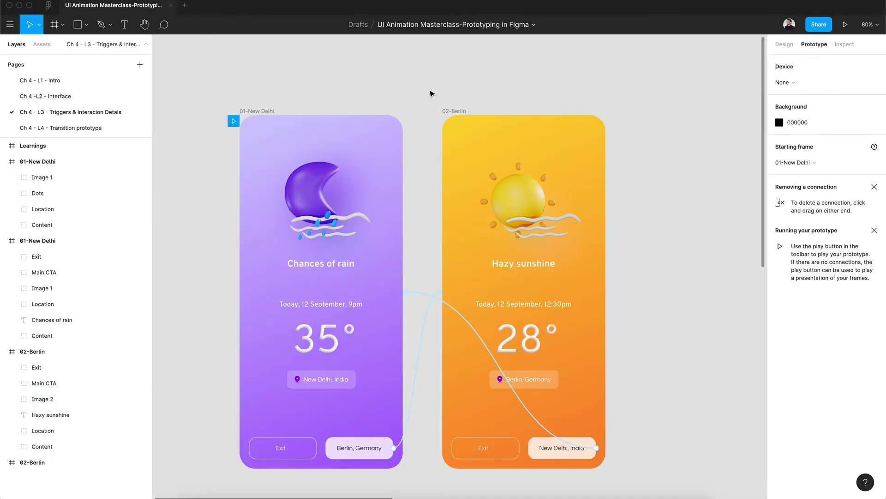
# Run the prototype from the 01-New Delhi frame and check which areas of the screen are clickable
pyautogui.click(270, 111)
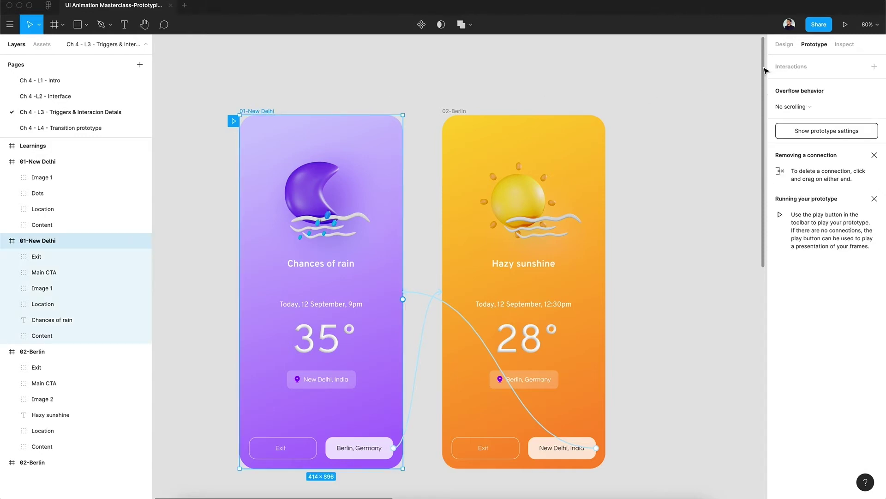
pyautogui.click(845, 25)
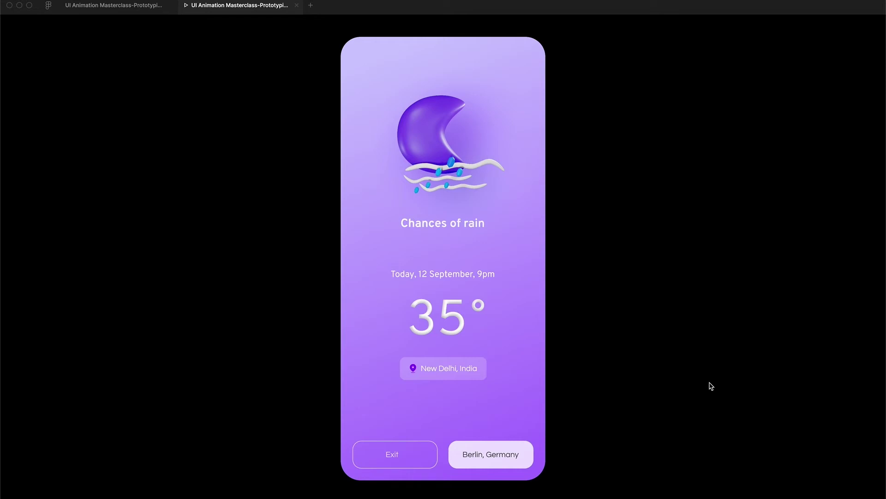
pyautogui.click(511, 259)
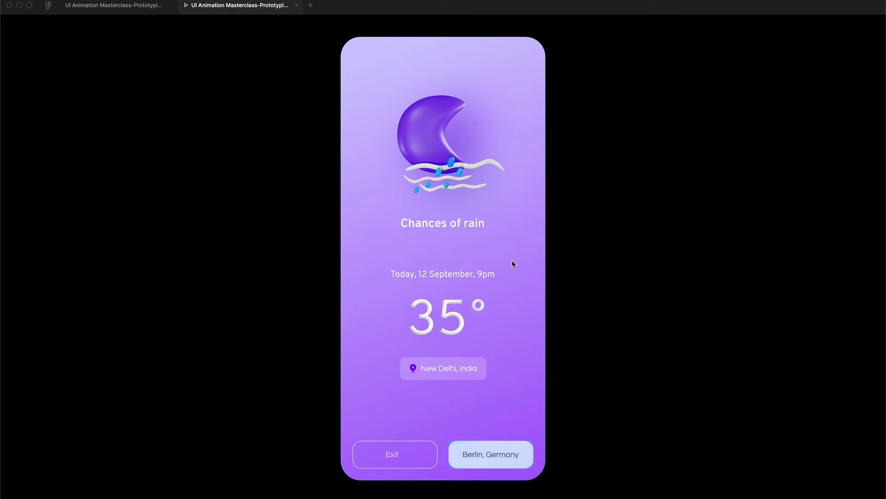
pyautogui.click(518, 255)
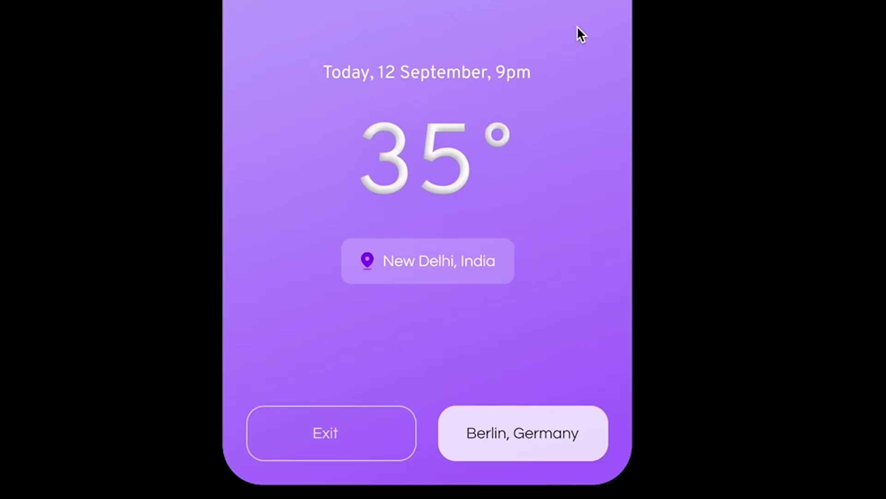
pyautogui.click(577, 26)
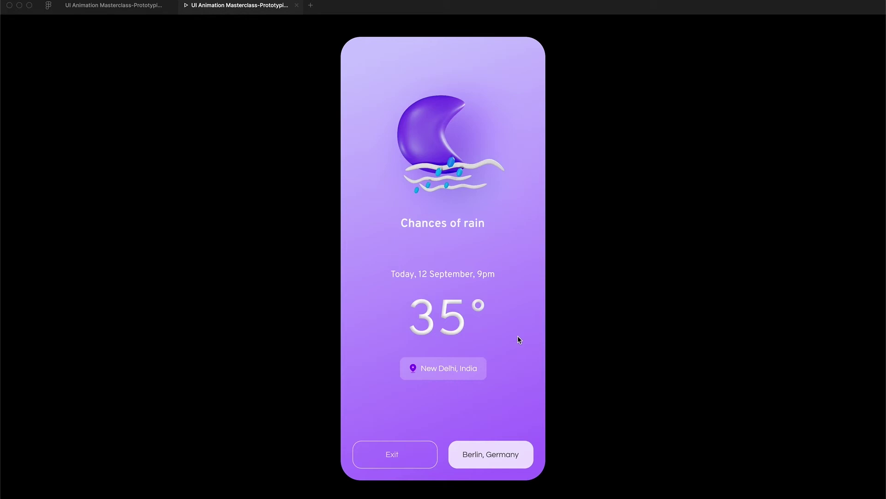
# Test the "Berlin, Germany" and "New Delhi, India" buttons in the running prototype, and close the preview
pyautogui.click(494, 458)
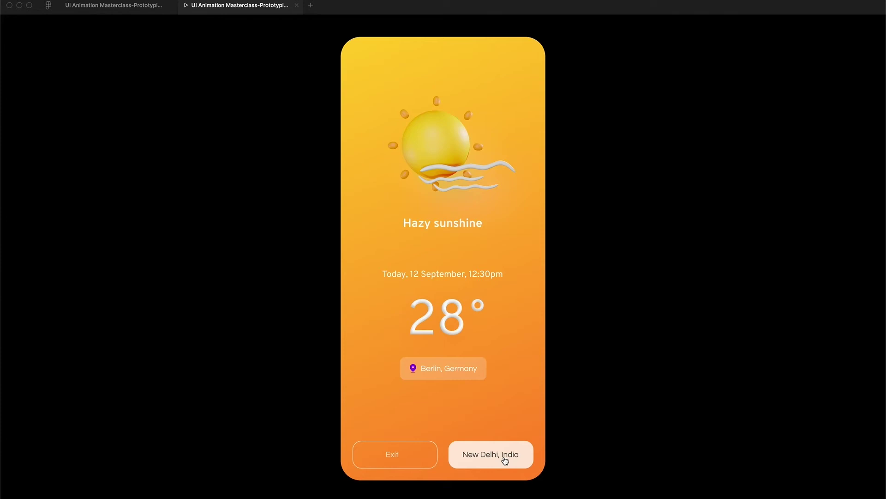
pyautogui.click(505, 460)
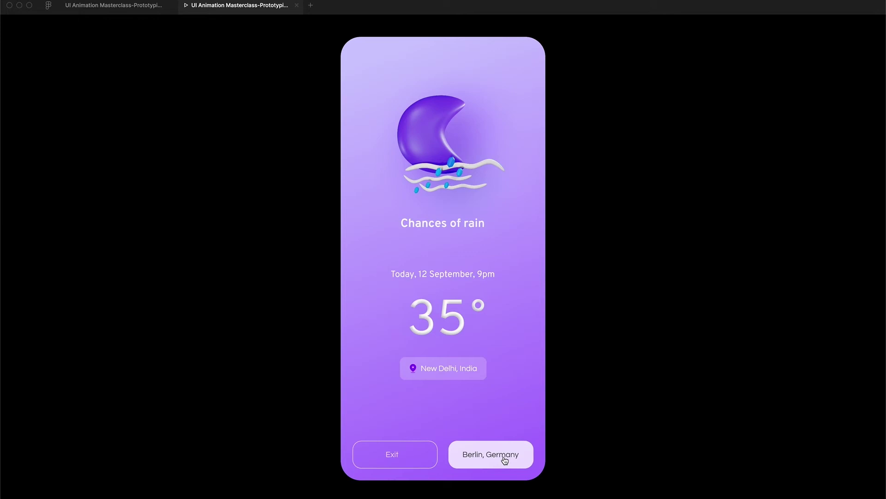
pyautogui.press('super+w')
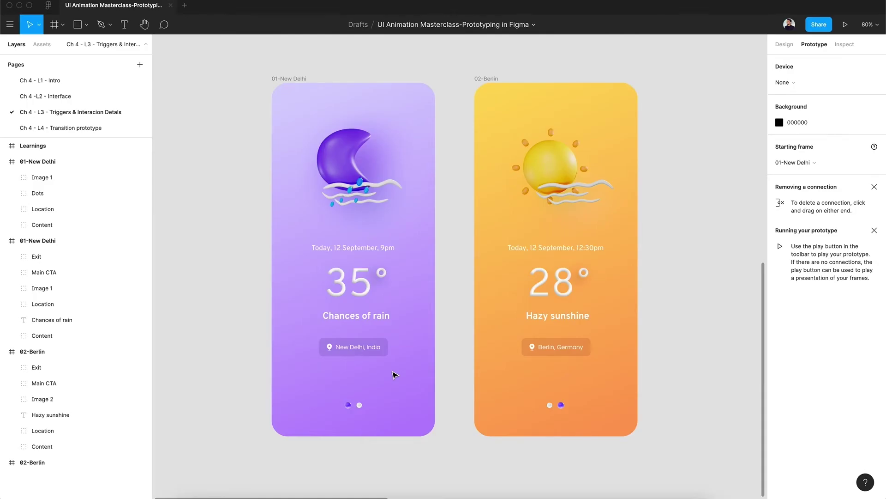
# Examine the weather image and the navigation dots in the second pair of New Delhi and Berlin frames
pyautogui.click(374, 271)
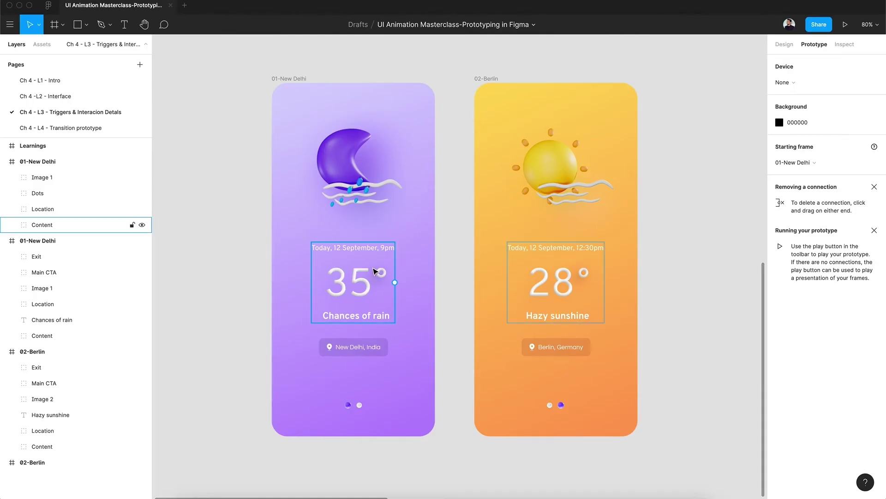
pyautogui.click(363, 176)
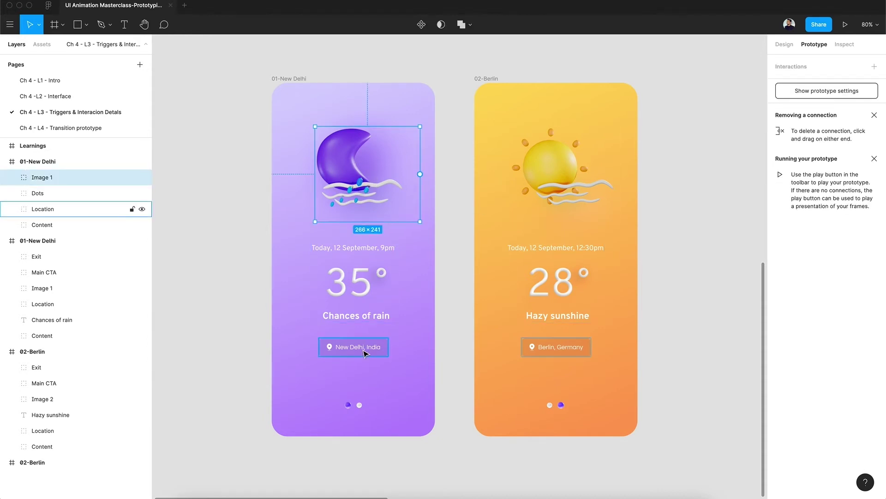
pyautogui.click(359, 406)
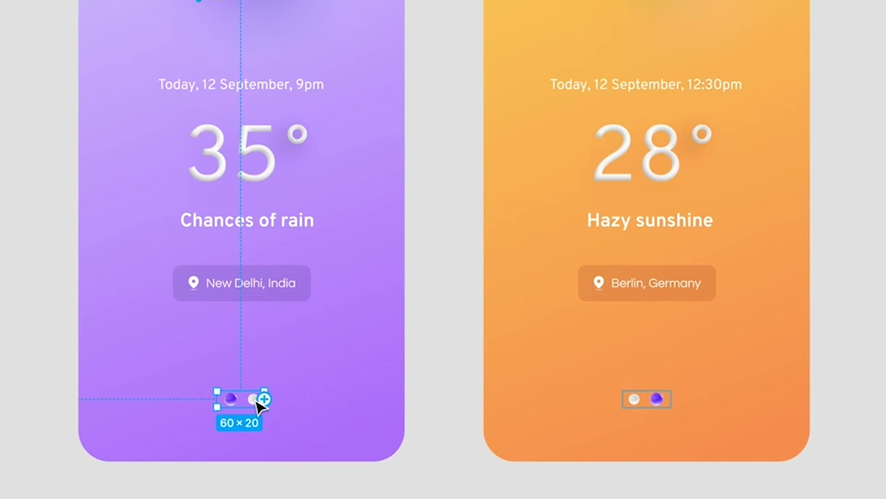
pyautogui.click(662, 404)
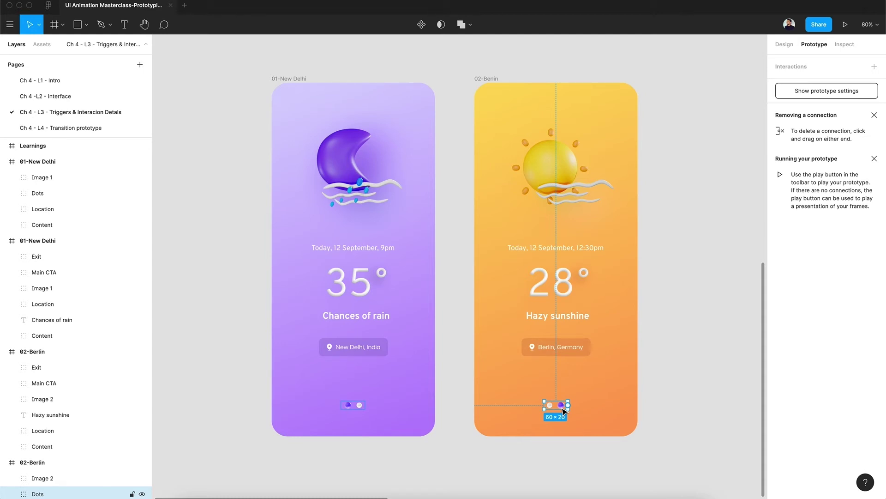
# Link the 01-New Delhi frame with navigation dots to its neighbouring 02-Berlin frame, using an On drag trigger
pyautogui.click(434, 261)
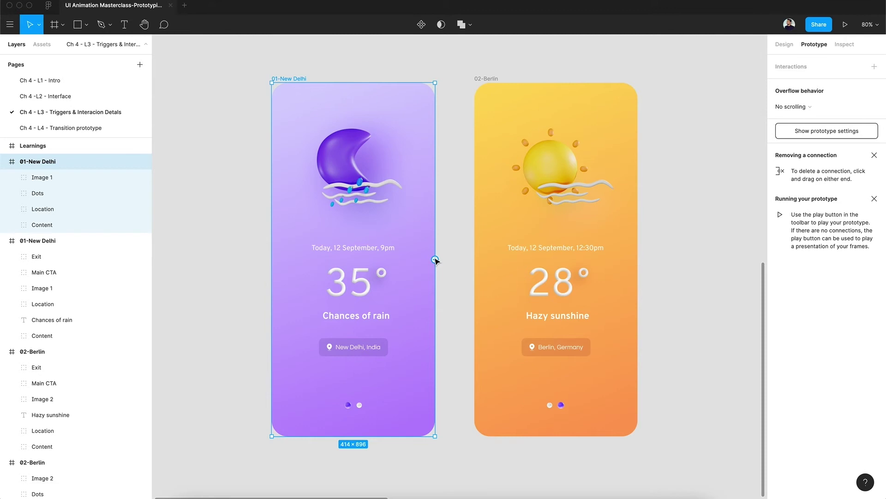
pyautogui.moveTo(436, 261); pyautogui.dragTo(505, 254)
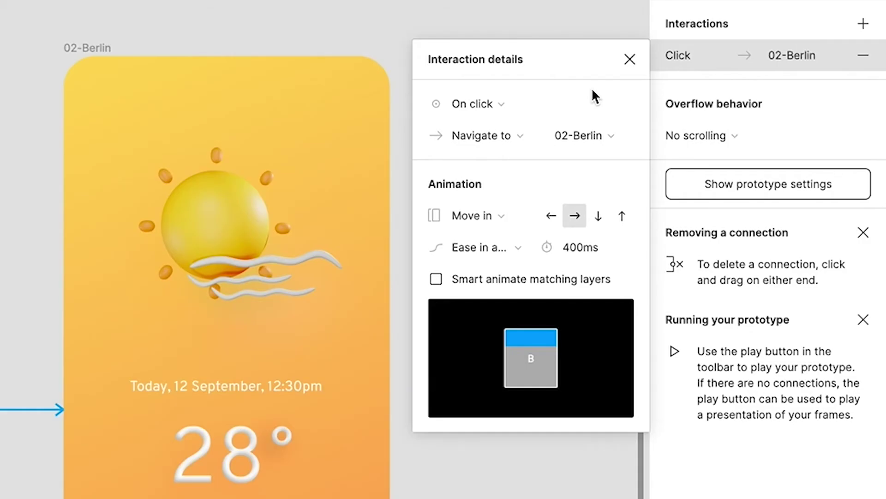
pyautogui.click(530, 102)
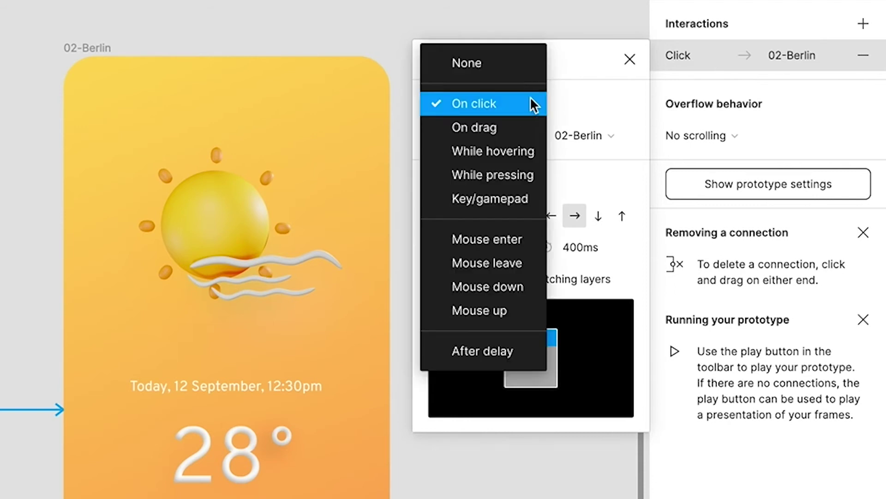
pyautogui.click(510, 129)
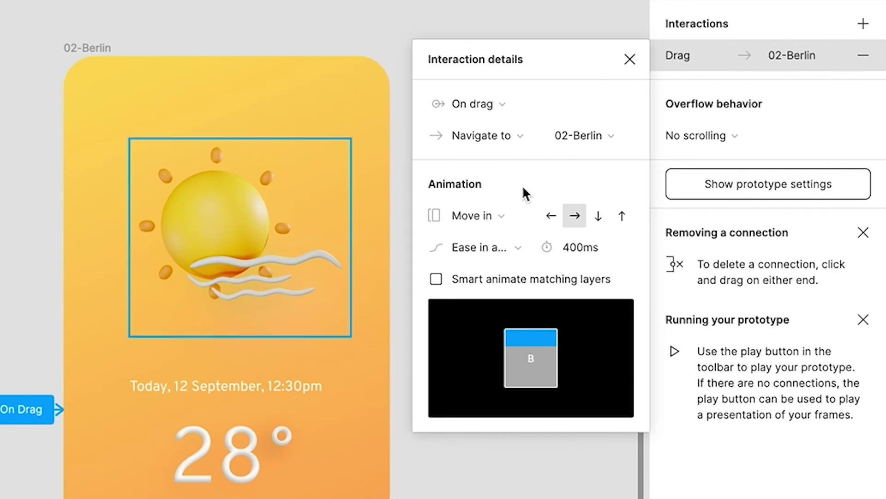
# Try the Move out and Move in animations on the drag interaction
pyautogui.click(492, 210)
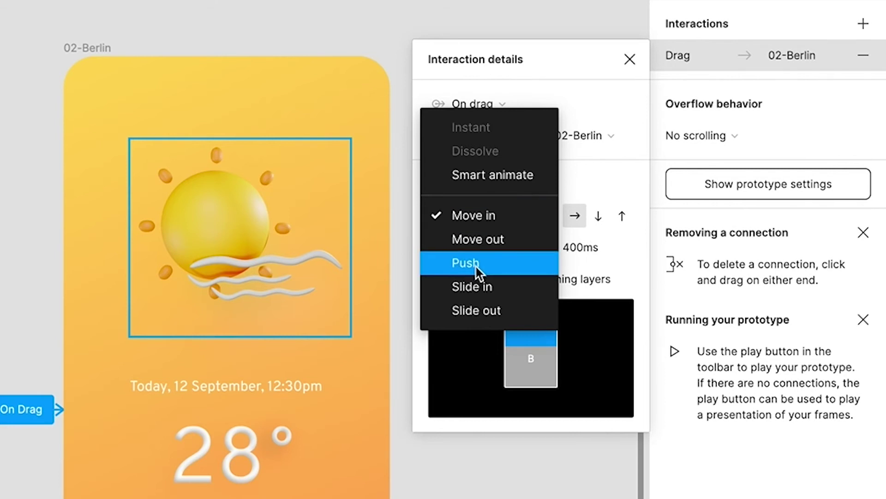
pyautogui.click(495, 237)
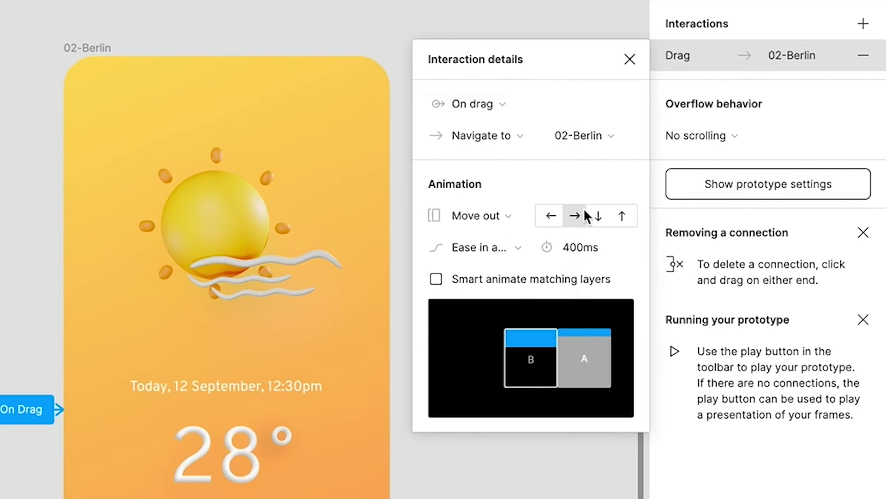
pyautogui.click(507, 217)
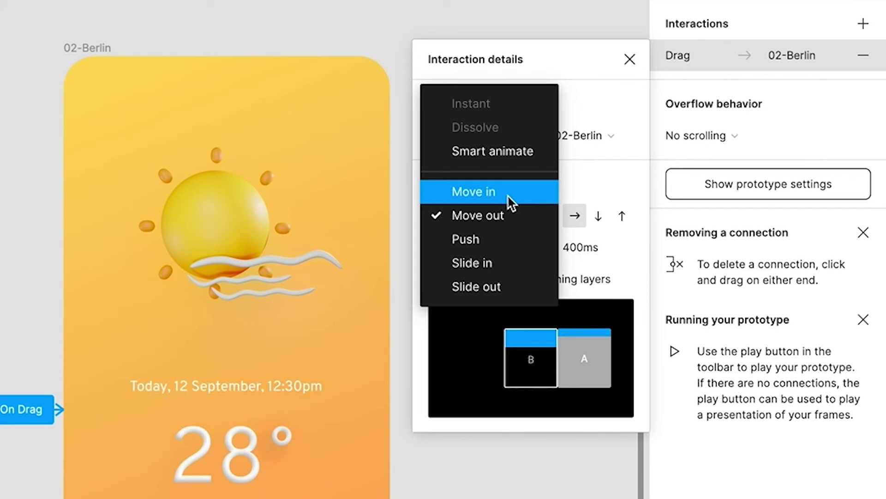
pyautogui.click(508, 194)
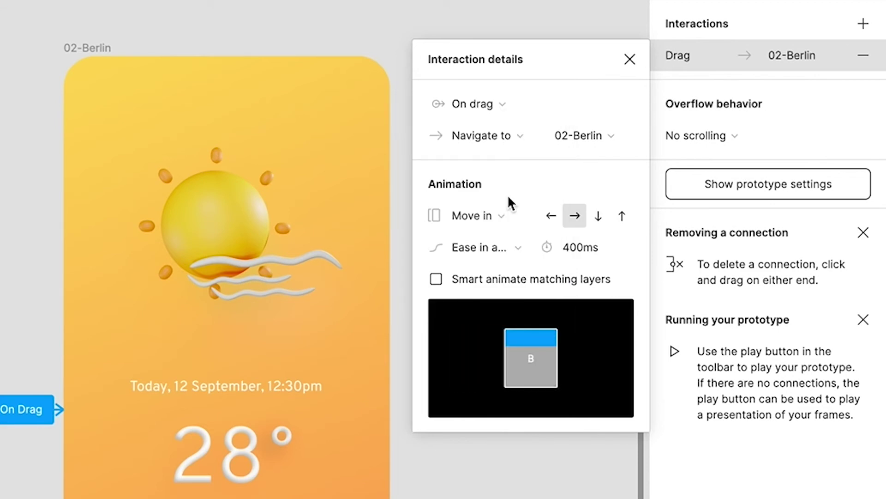
pyautogui.click(494, 212)
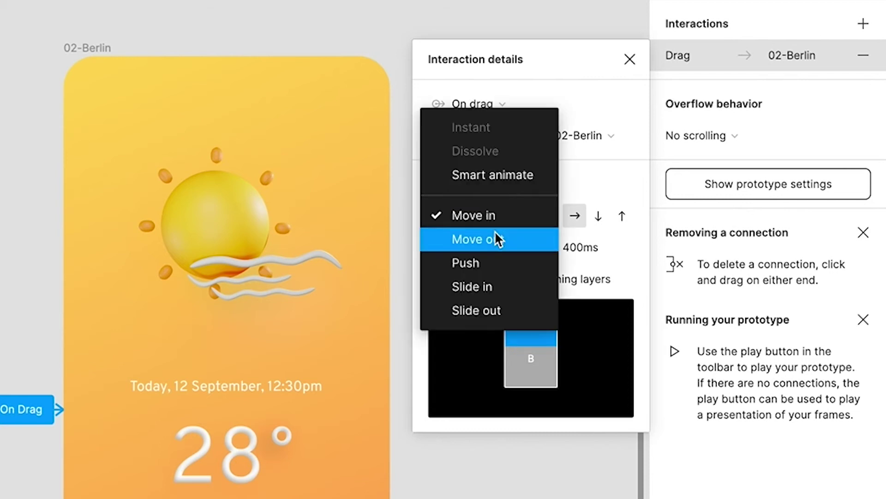
pyautogui.click(494, 234)
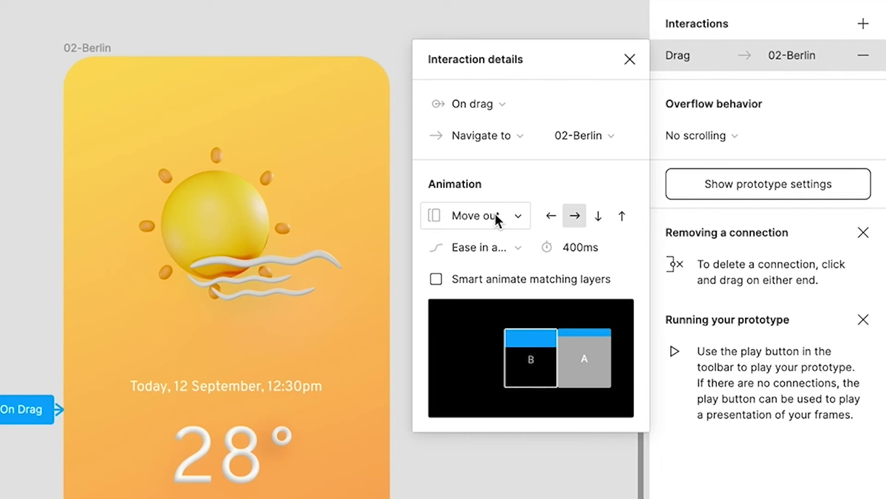
# Try the Push and Slide in animations on the drag interaction
pyautogui.click(497, 220)
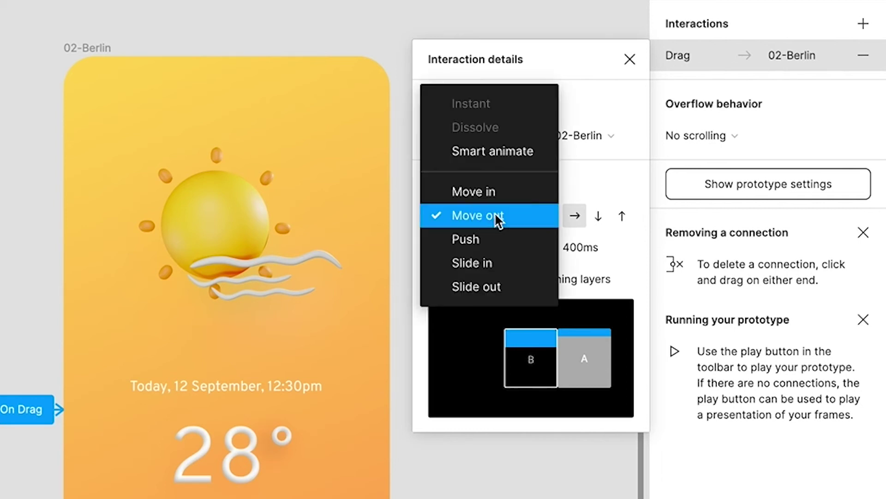
pyautogui.click(495, 242)
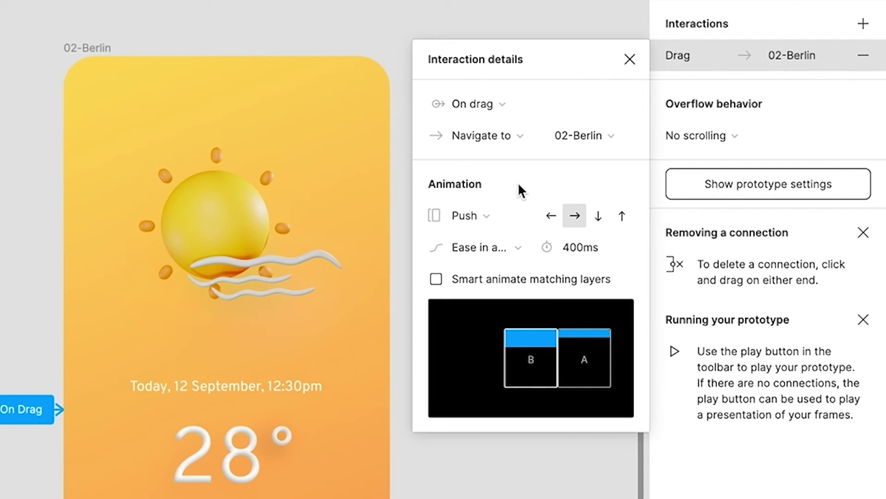
pyautogui.click(489, 217)
pyautogui.click(488, 238)
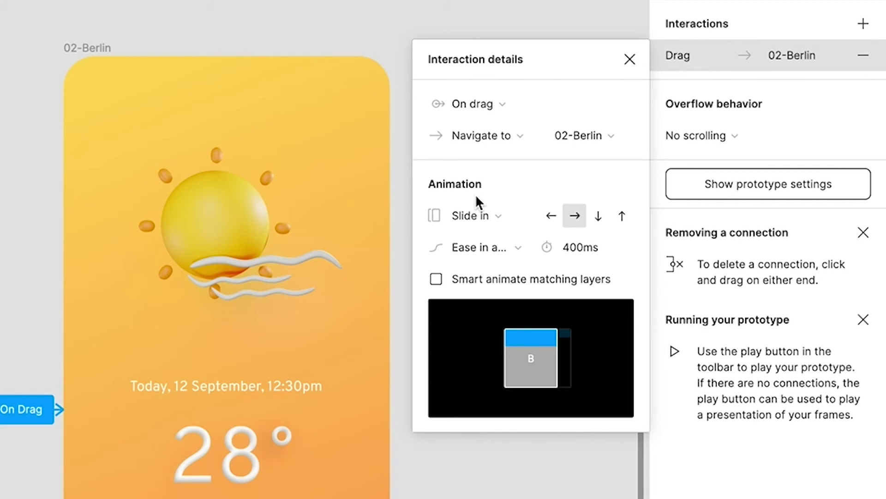
# Set the drag interaction's animation to Slide out
pyautogui.click(480, 215)
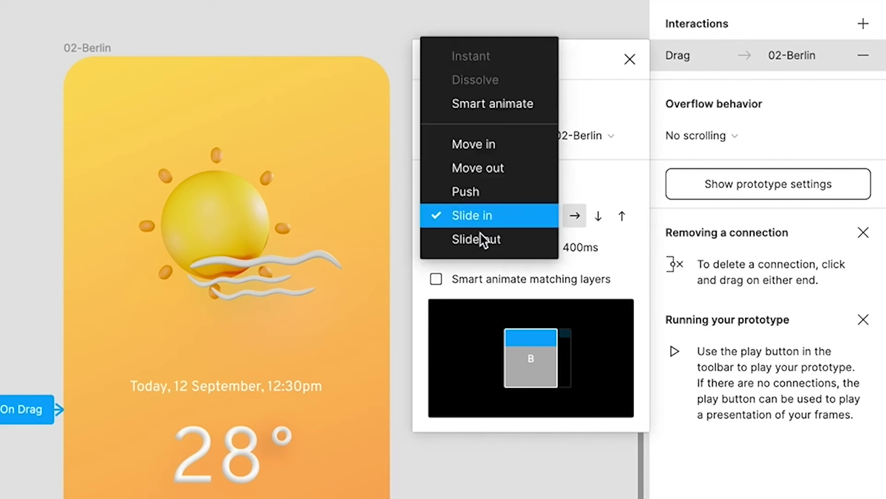
pyautogui.click(485, 237)
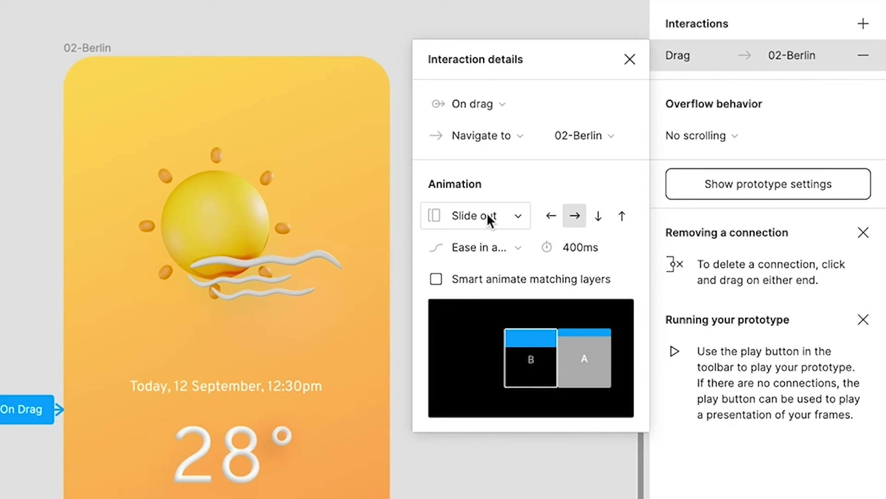
# Set the animation of New Delhi's drag interaction to Push with a leftward direction
pyautogui.click(486, 216)
pyautogui.click(490, 165)
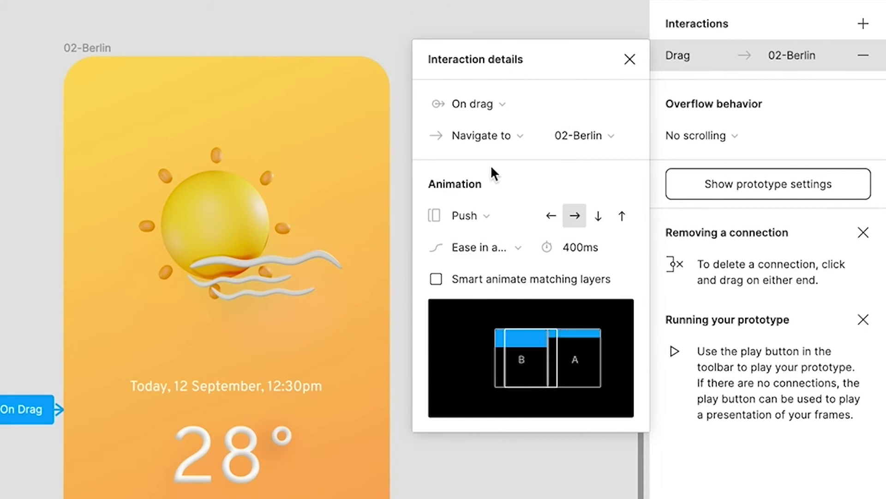
pyautogui.click(559, 216)
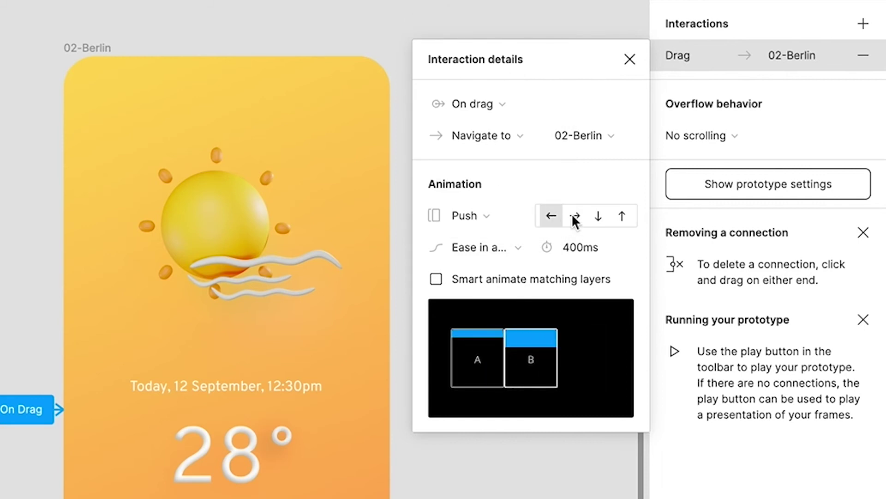
# Try the rightward, downward and upward Push directions, return to leftward, and review the easing options while keeping Ease in and out
pyautogui.click(572, 215)
pyautogui.click(551, 217)
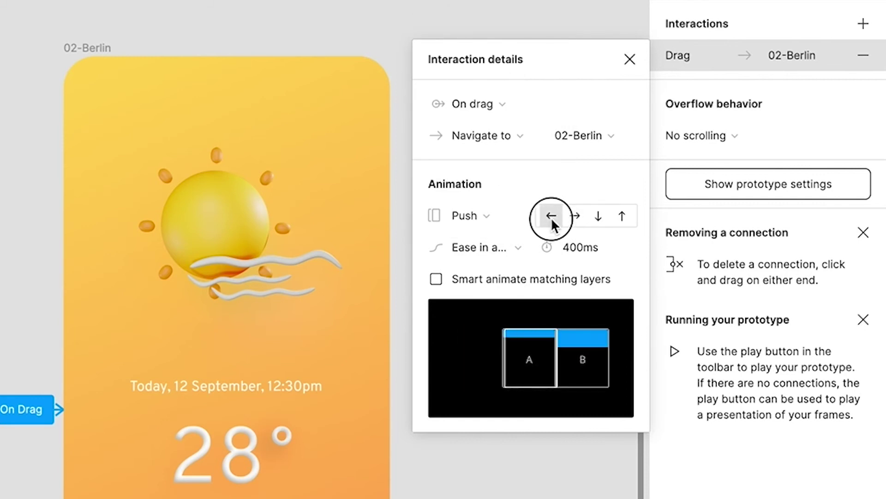
pyautogui.click(598, 216)
pyautogui.click(622, 216)
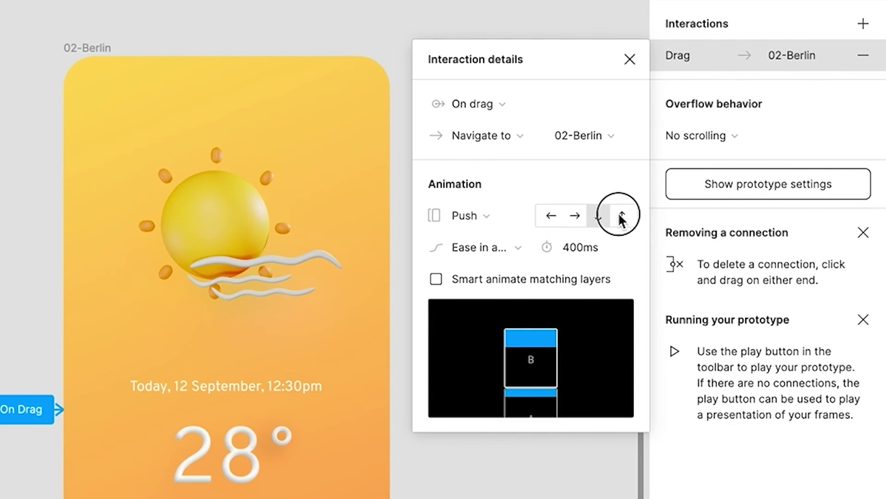
pyautogui.click(559, 217)
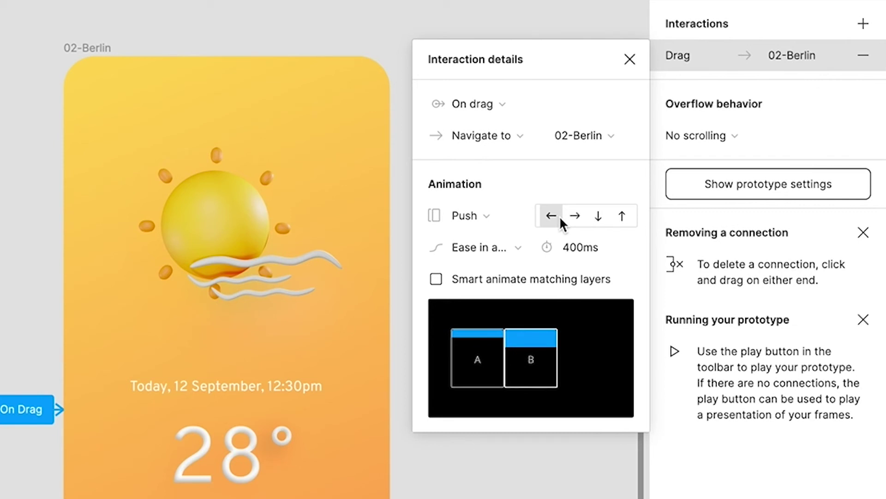
pyautogui.click(489, 246)
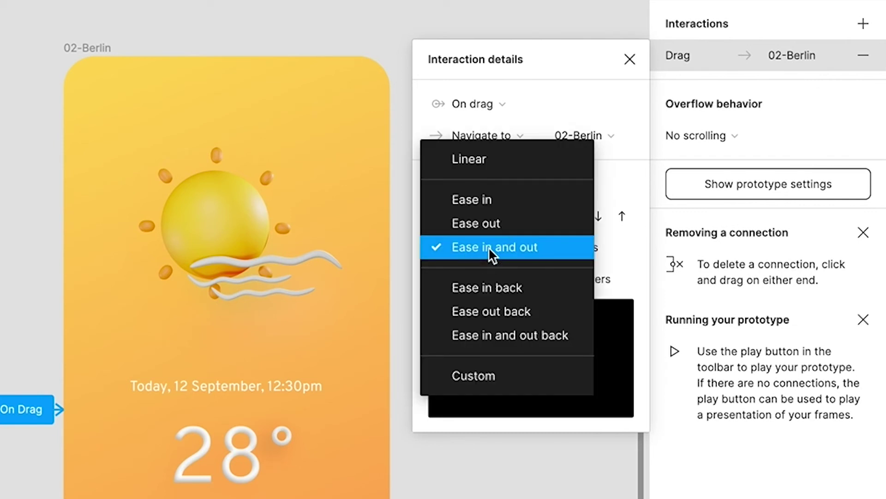
pyautogui.click(488, 247)
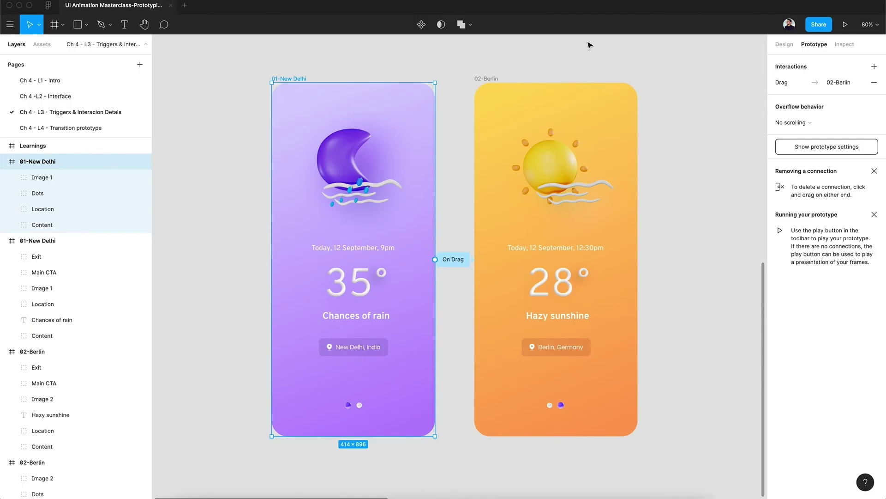
# Link the 02-Berlin frame with navigation dots back to its neighbouring 01-New Delhi frame, with a Push animation directed rightward
pyautogui.click(492, 79)
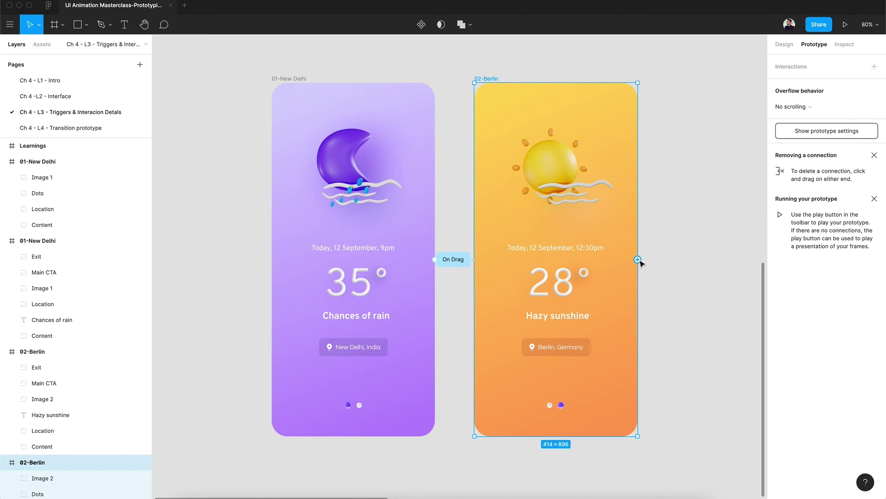
pyautogui.moveTo(638, 260); pyautogui.dragTo(429, 316)
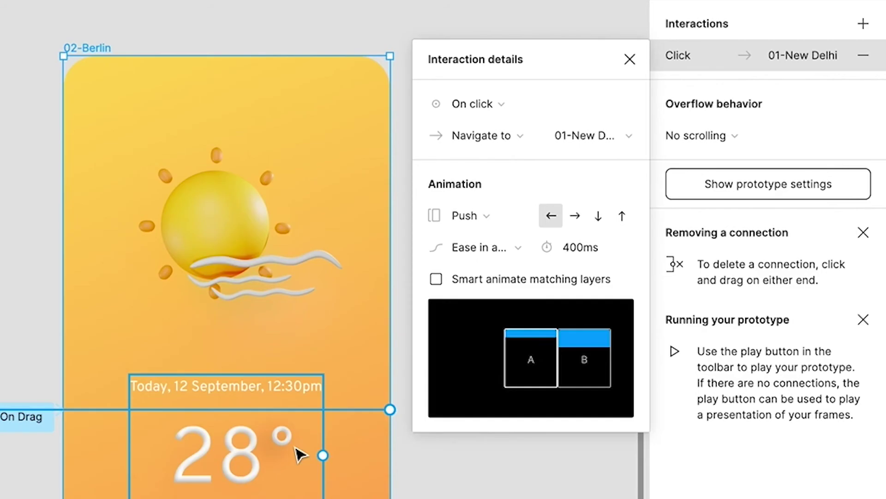
pyautogui.click(575, 215)
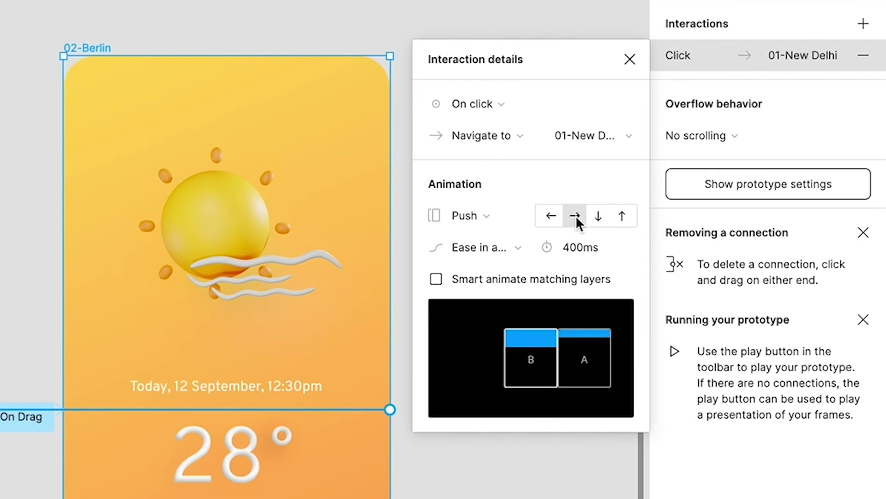
pyautogui.click(627, 59)
pyautogui.click(496, 121)
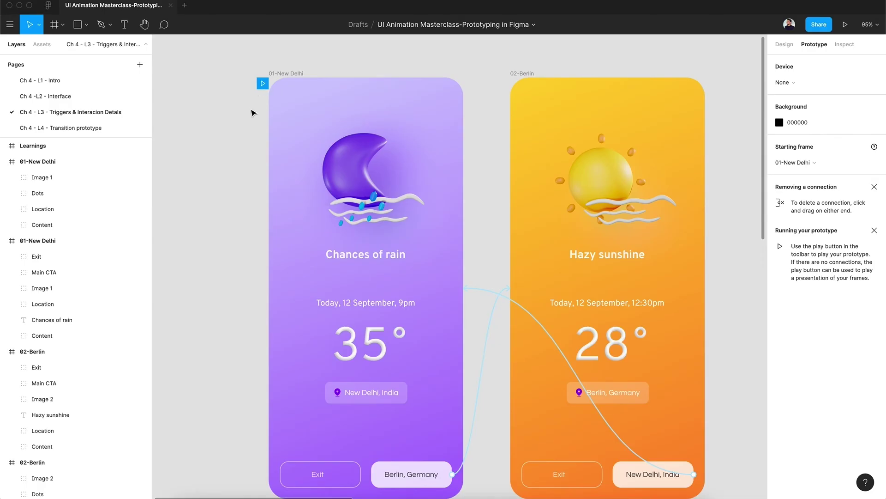
# Move the prototype's starting point from the upper 01-New Delhi frame to the lower one with navigation dots
pyautogui.scroll(-3, 253, 112)
pyautogui.scroll(-7, 253, 112)
pyautogui.scroll(-3, 253, 113)
pyautogui.scroll(1, 253, 113)
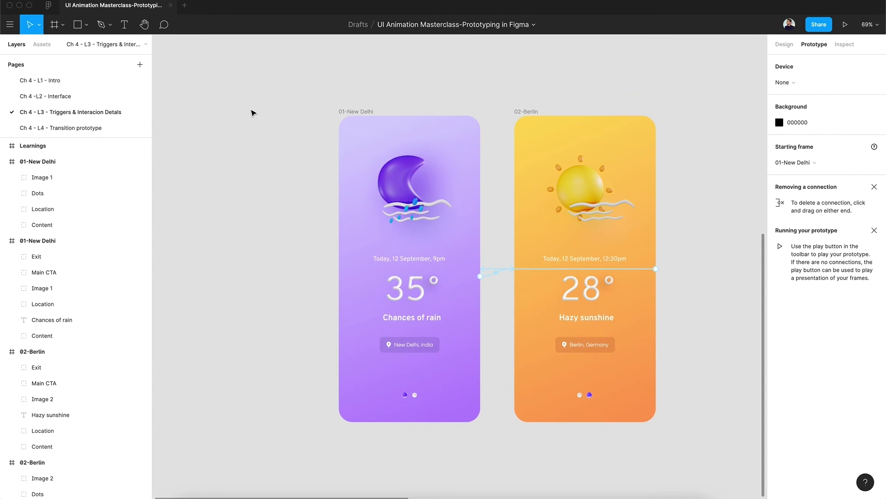
pyautogui.scroll(10, 253, 113)
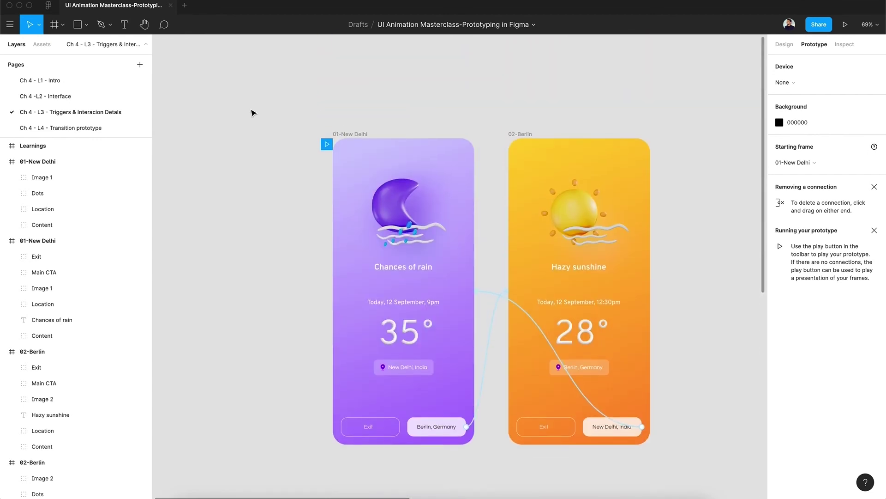
pyautogui.scroll(-2, 253, 112)
pyautogui.scroll(3, 253, 111)
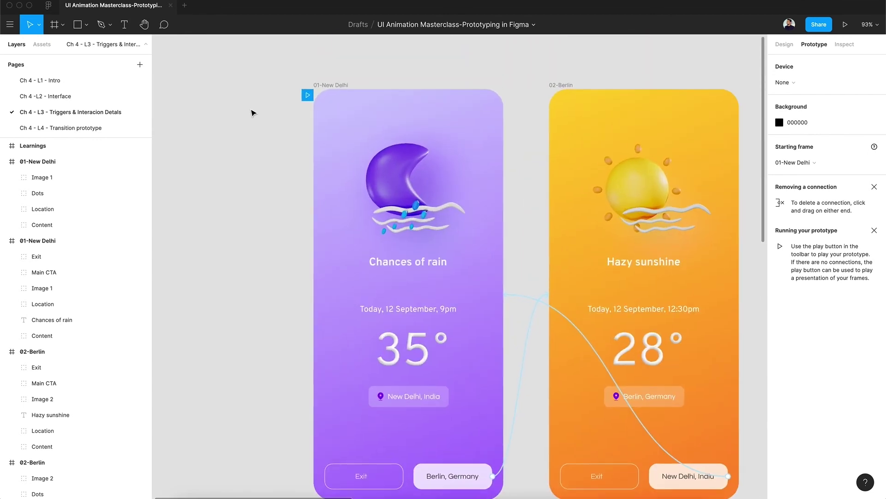
pyautogui.scroll(-5, 232, 81)
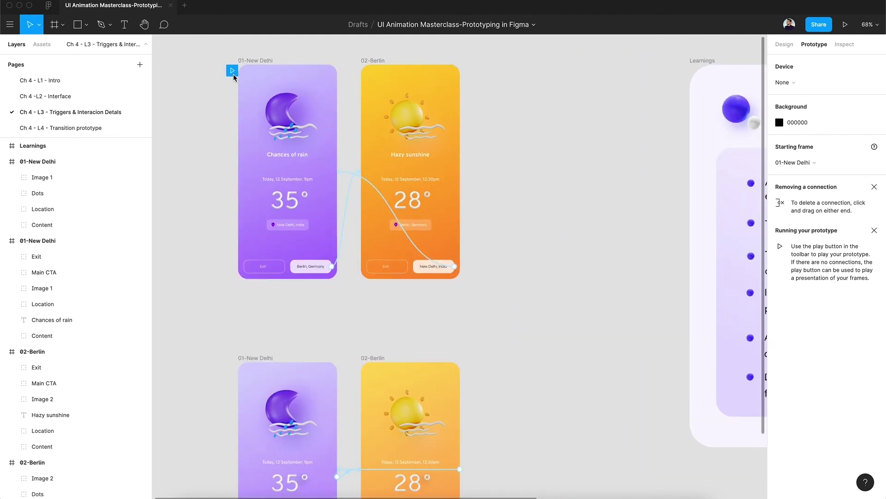
pyautogui.hscroll(-1, 233, 74)
pyautogui.moveTo(255, 350)
pyautogui.scroll(-3, 256, 351)
pyautogui.scroll(4, 257, 353)
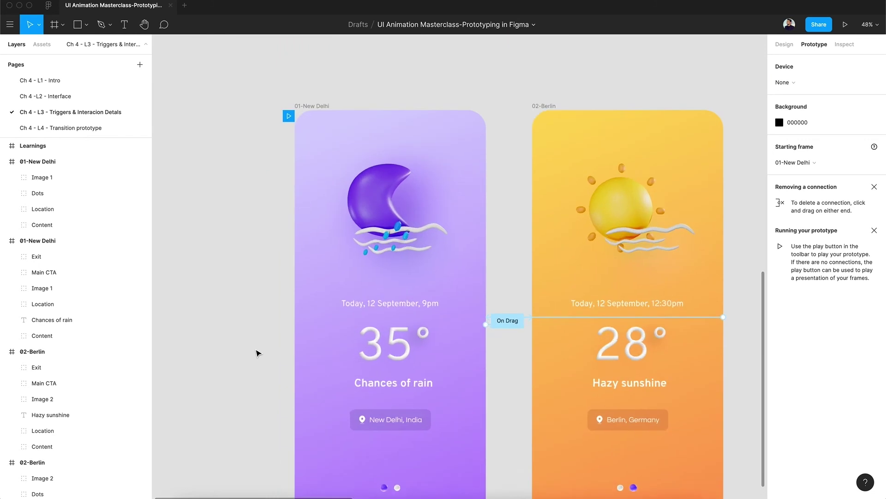
pyautogui.scroll(-2, 257, 353)
pyautogui.hscroll(-1, 272, 240)
# Preview the prototype from the lower 01-New Delhi frame, swipe across to Berlin, and close the preview
pyautogui.click(310, 79)
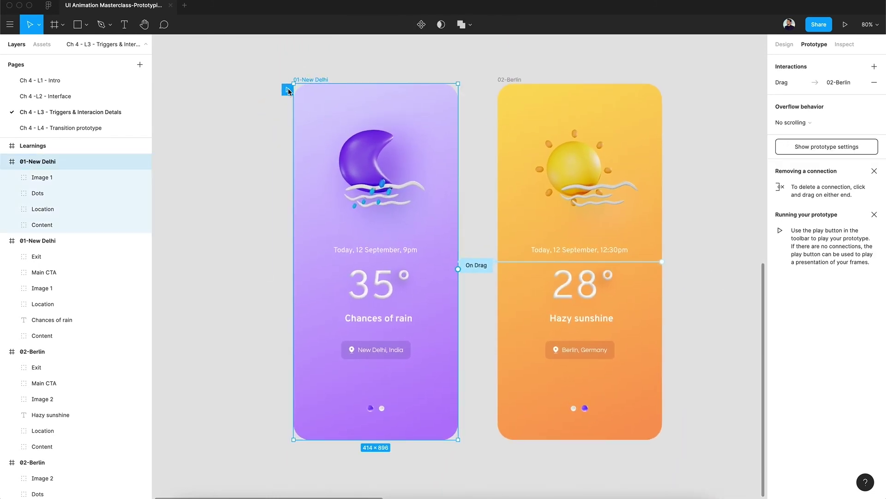
pyautogui.scroll(-1, 276, 253)
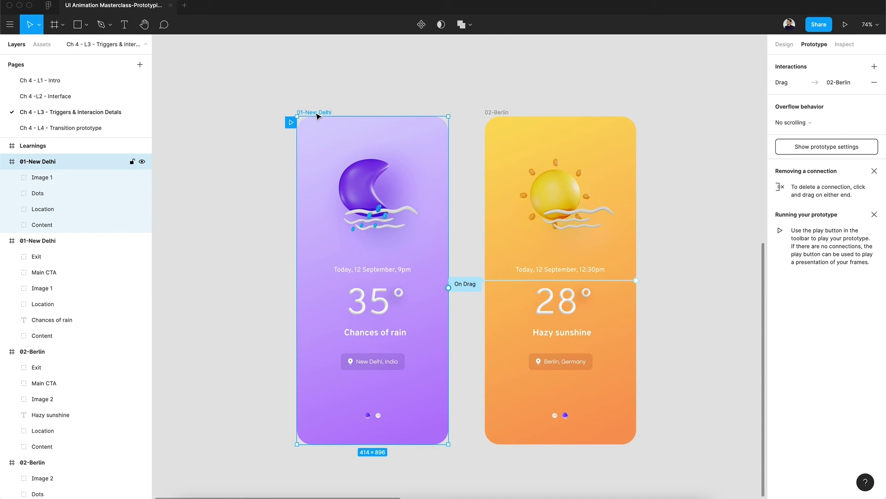
pyautogui.click(845, 24)
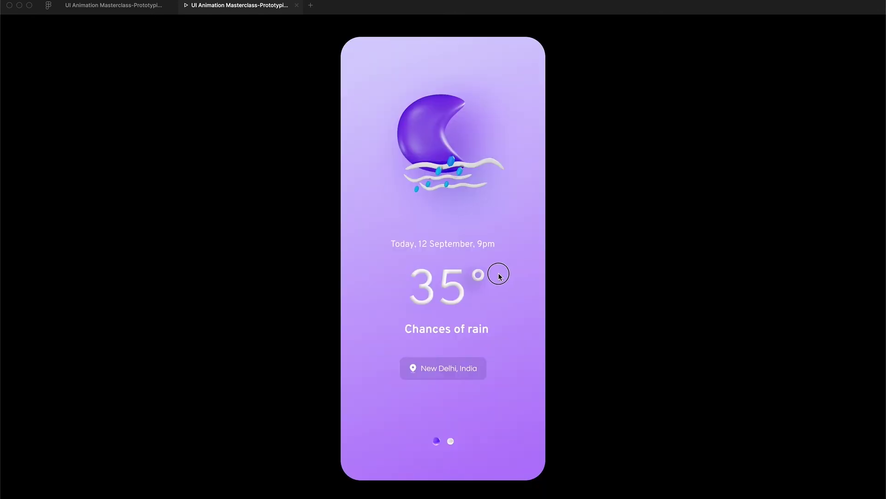
pyautogui.moveTo(499, 275); pyautogui.dragTo(370, 269)
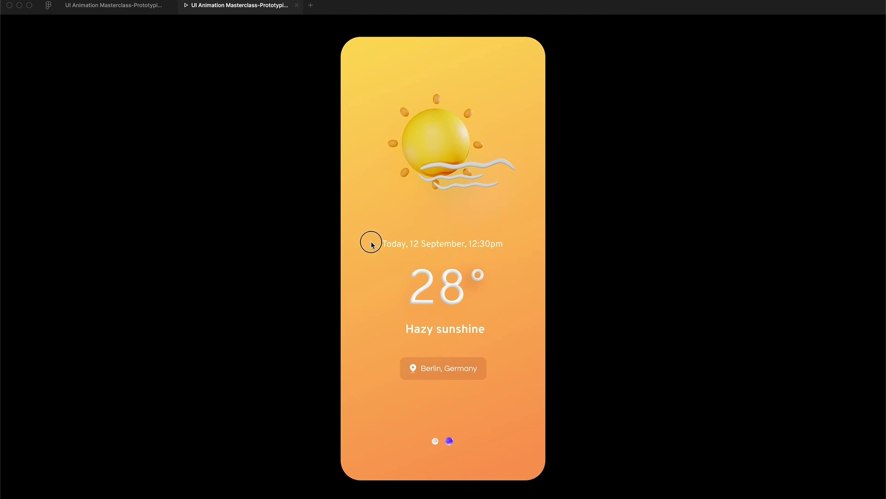
pyautogui.click(297, 5)
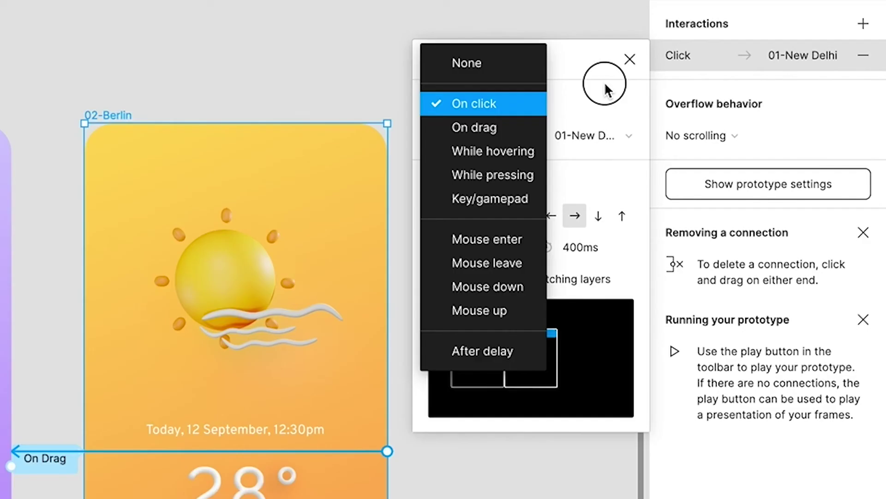
# Change the trigger of the 02-Berlin to 01-New Delhi interaction to On drag
pyautogui.click(561, 104)
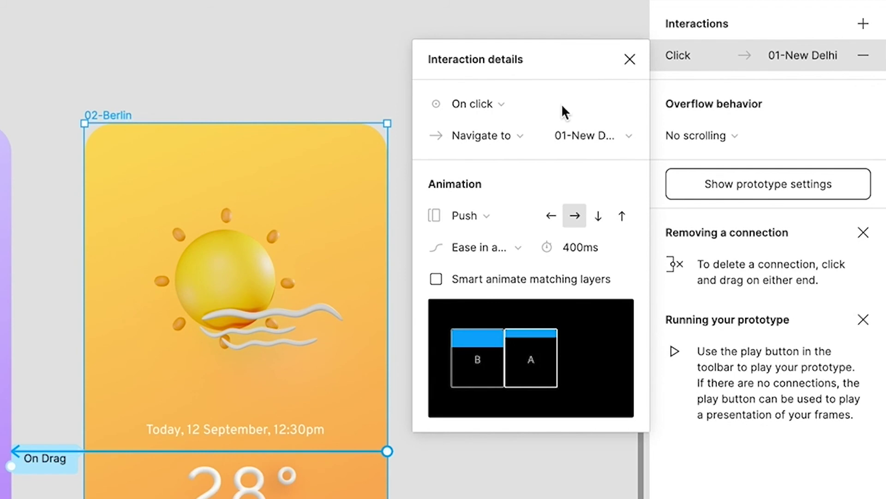
pyautogui.click(530, 103)
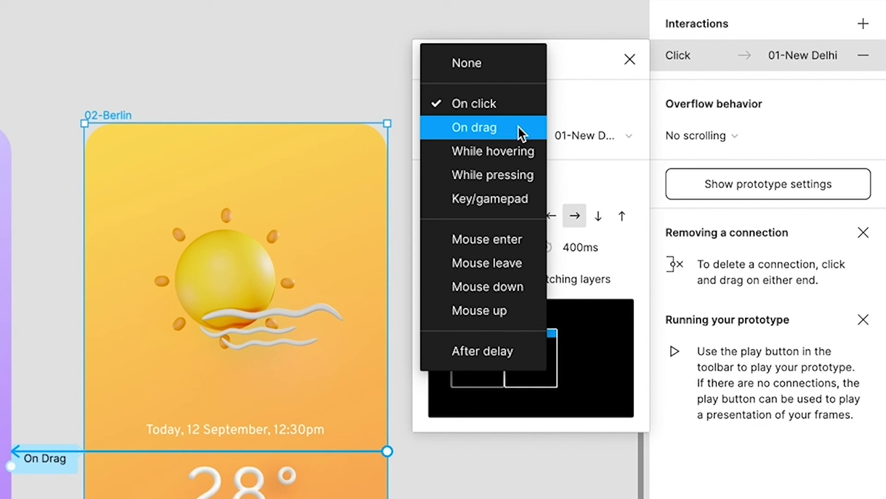
pyautogui.click(521, 134)
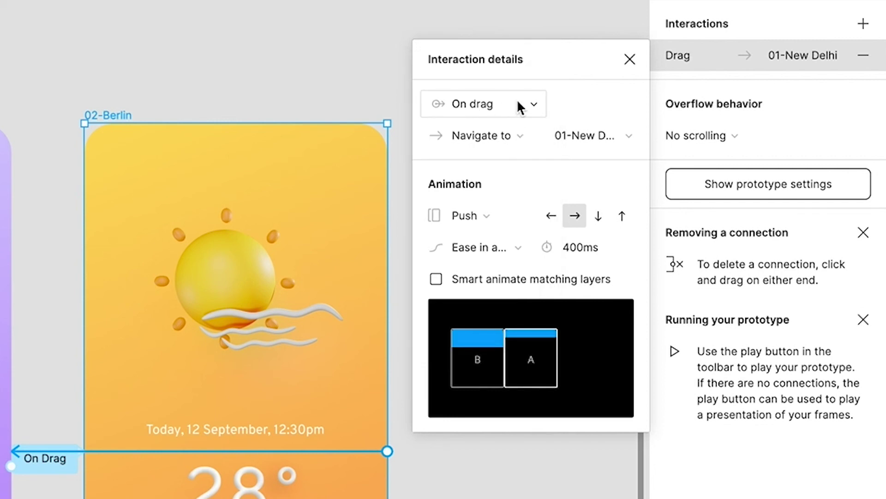
pyautogui.click(629, 60)
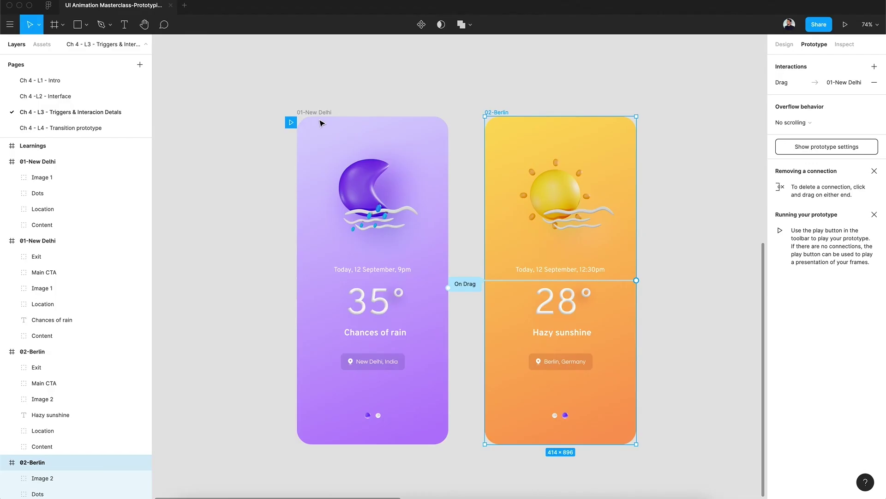
# Preview the prototype from 01-New Delhi, swipe to Berlin and back to New Delhi, and close the preview
pyautogui.click(319, 114)
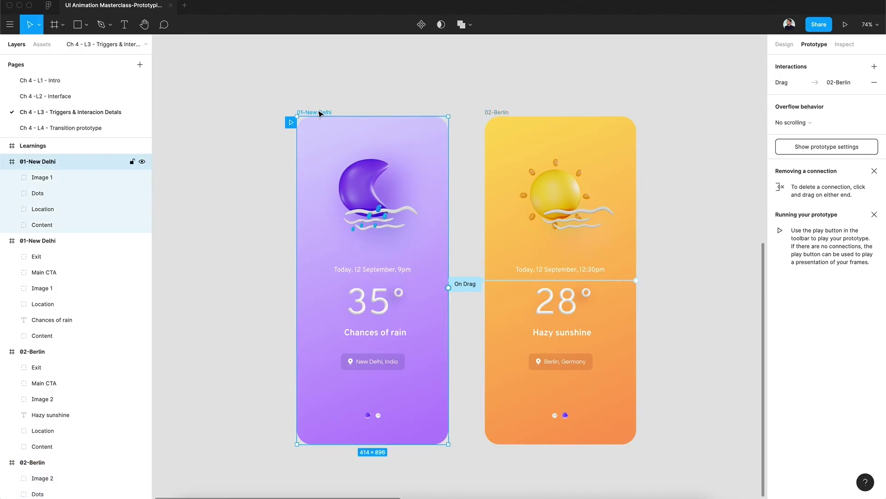
pyautogui.click(846, 25)
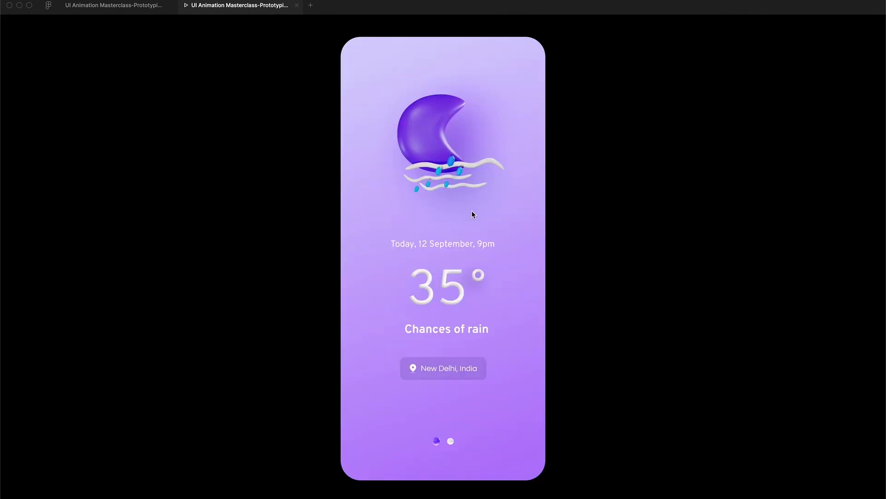
pyautogui.moveTo(472, 214); pyautogui.dragTo(348, 231)
pyautogui.moveTo(407, 226); pyautogui.dragTo(340, 254)
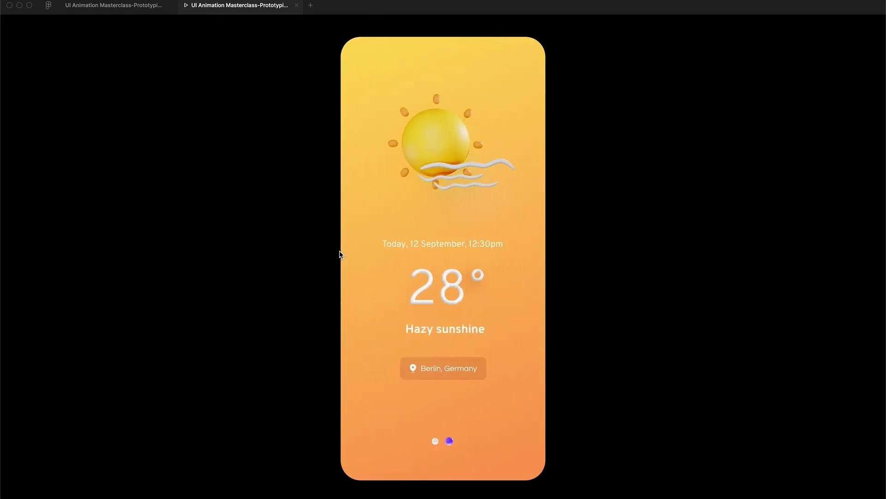
pyautogui.moveTo(416, 229); pyautogui.dragTo(553, 217)
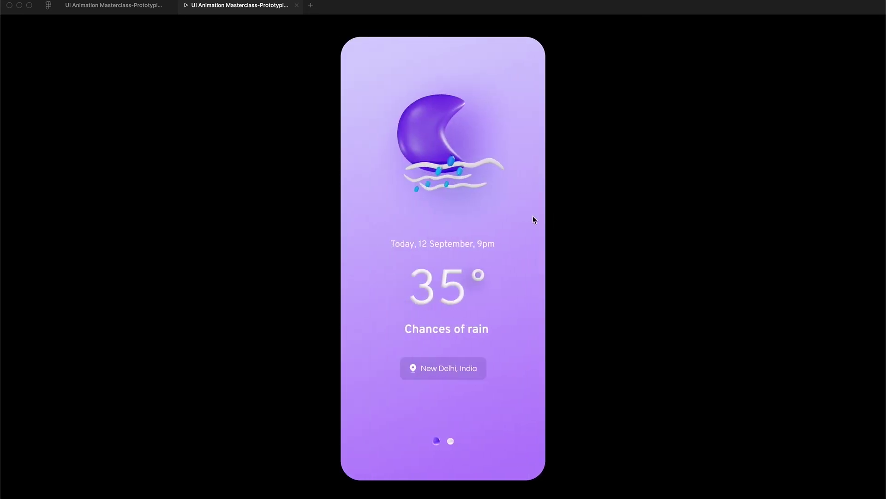
pyautogui.click(296, 5)
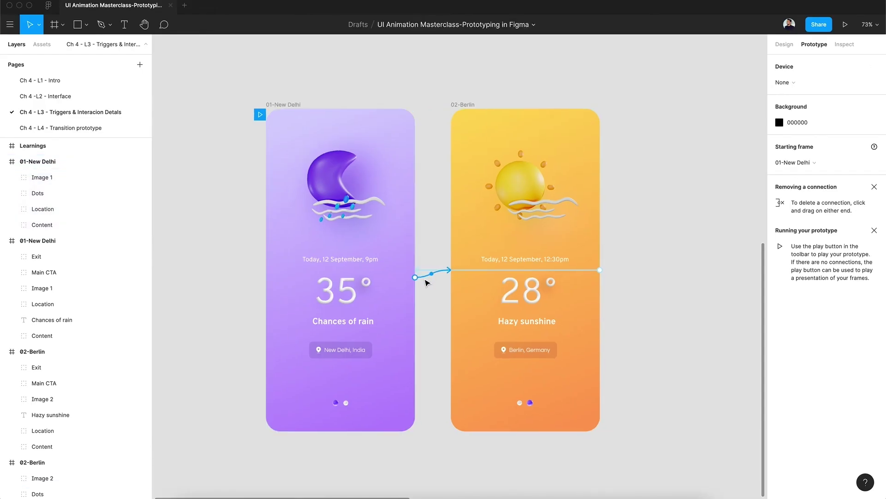
# Set the animation of the drag connection from 01-New Delhi to 02-Berlin to Slide in
pyautogui.hscroll(-1, 426, 281)
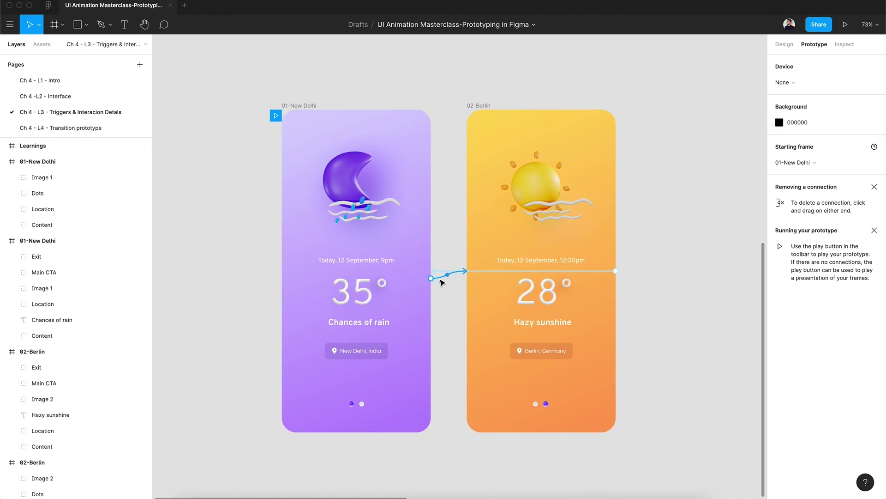
pyautogui.click(439, 278)
pyautogui.click(507, 214)
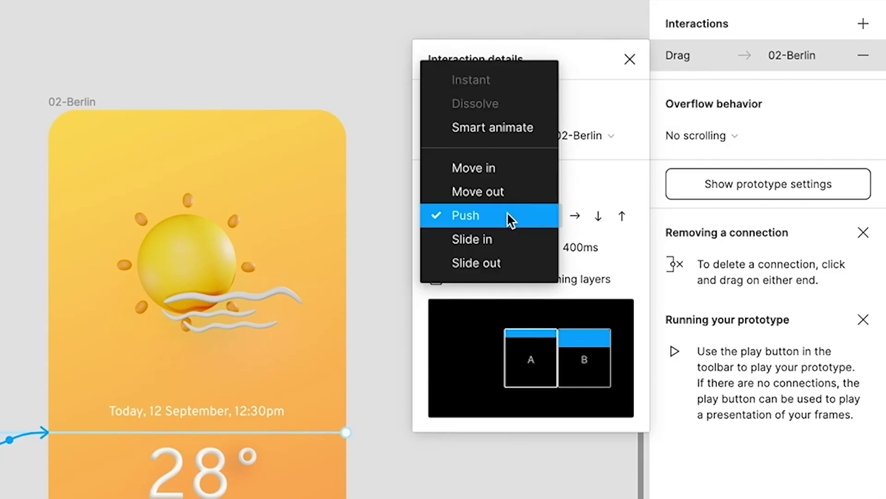
pyautogui.click(507, 239)
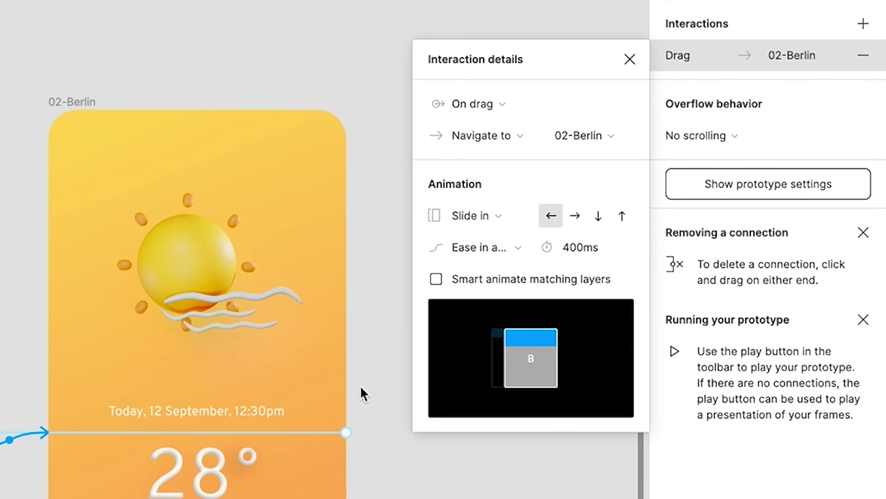
# Set the animation of the drag connection from 02-Berlin to 01-New Delhi to Slide in
pyautogui.click(277, 434)
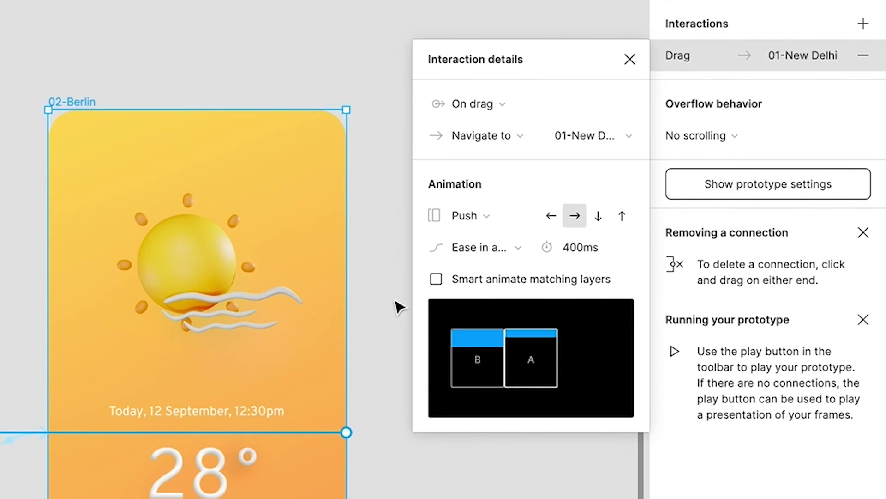
pyautogui.click(480, 220)
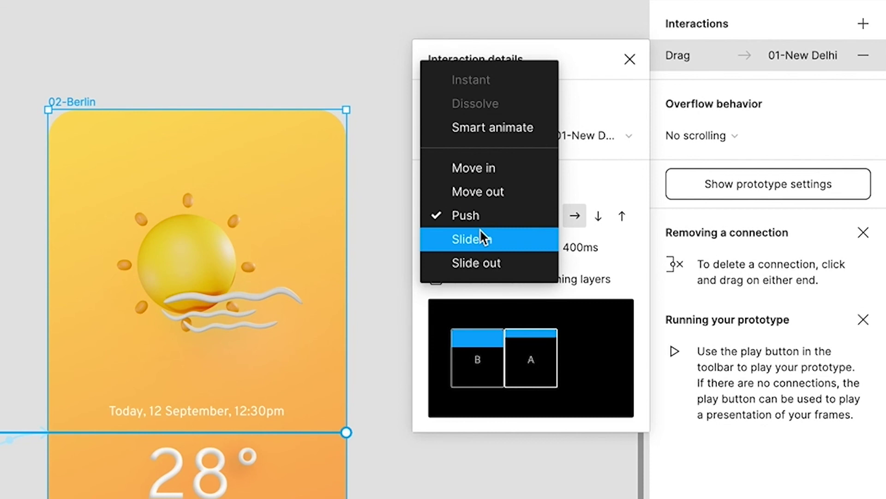
pyautogui.click(480, 232)
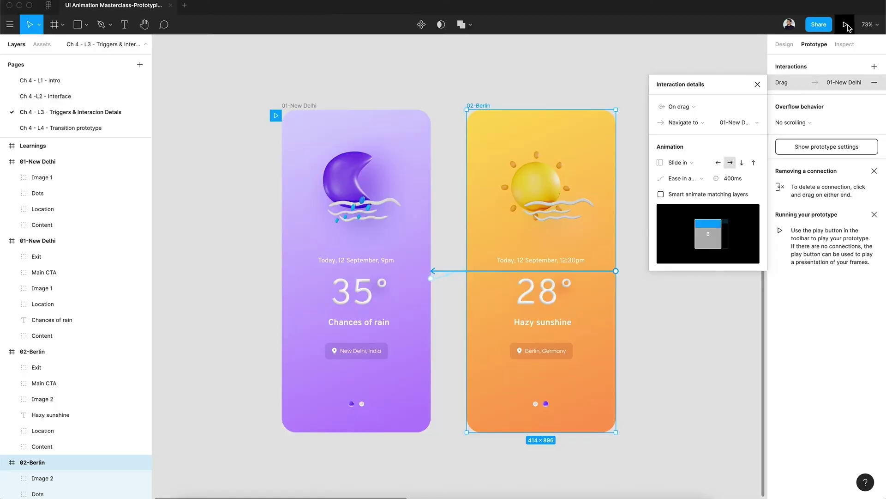
# Preview the Slide in transition by swiping from Berlin to New Delhi, and close the preview
pyautogui.click(846, 25)
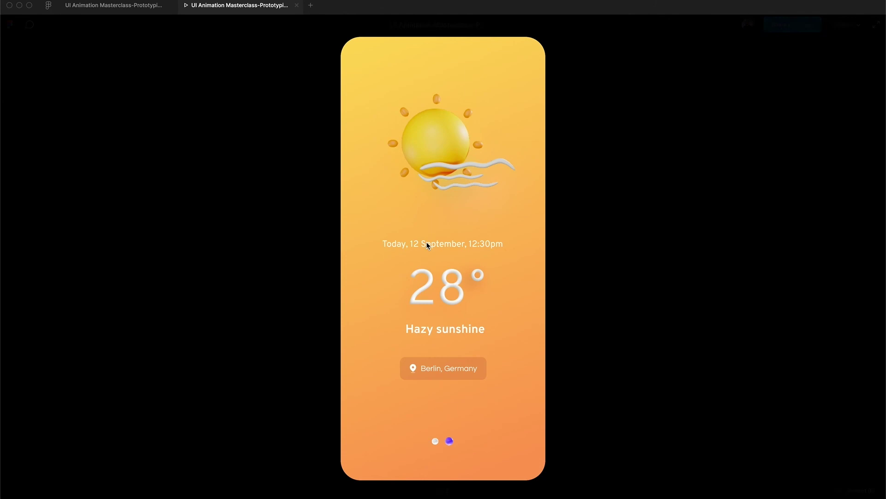
pyautogui.moveTo(382, 311); pyautogui.dragTo(548, 279)
pyautogui.moveTo(483, 268); pyautogui.dragTo(546, 259)
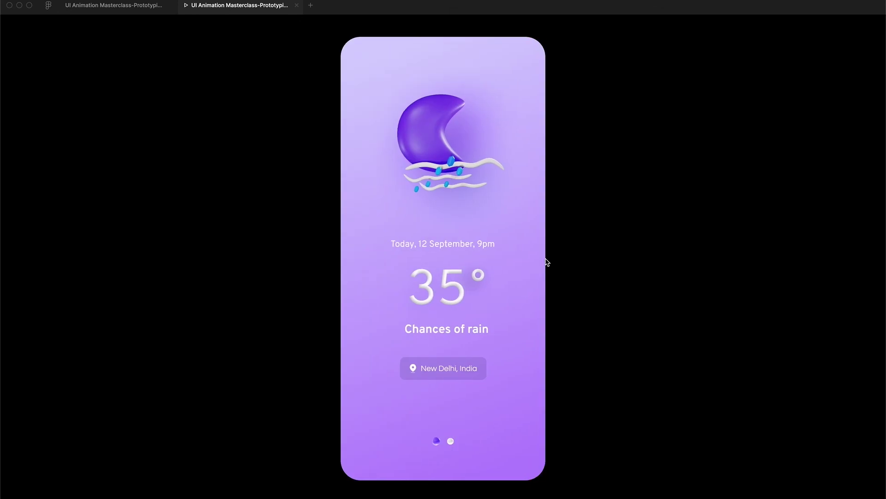
pyautogui.click(297, 6)
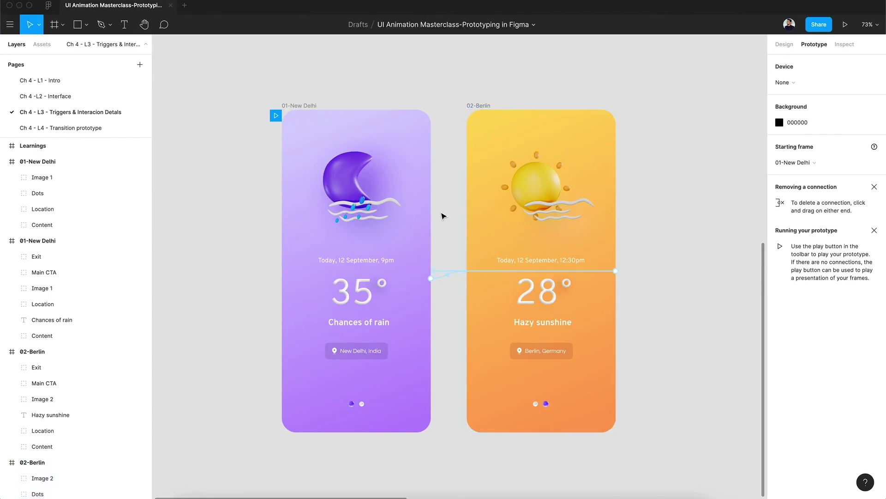
pyautogui.scroll(-3, 442, 215)
pyautogui.scroll(3, 442, 216)
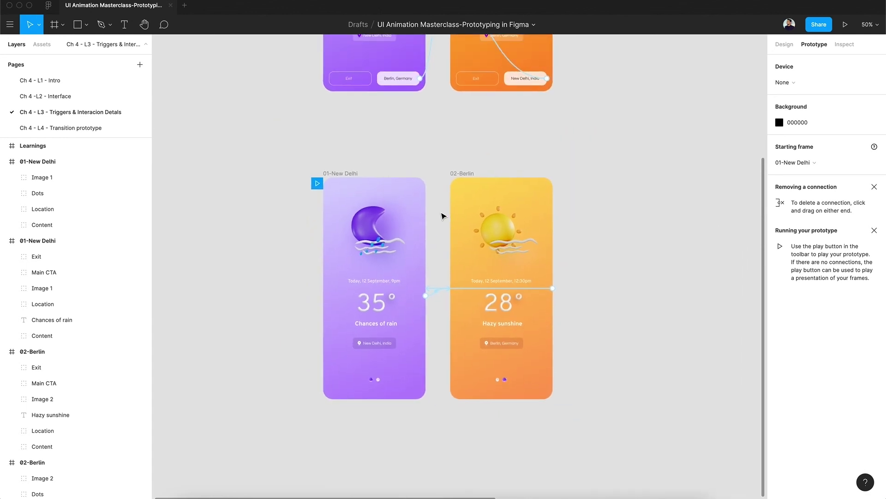